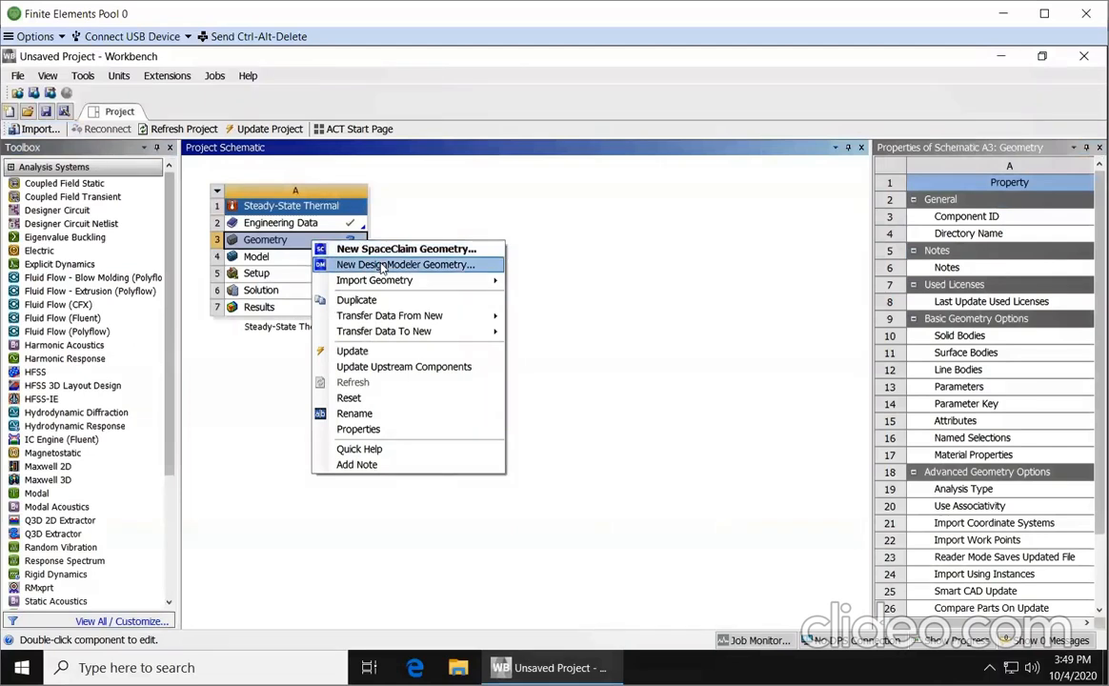
Create a new DesignModeler geometry for the Steady-State Thermal system and set its length units to metres
left_click(383, 266)
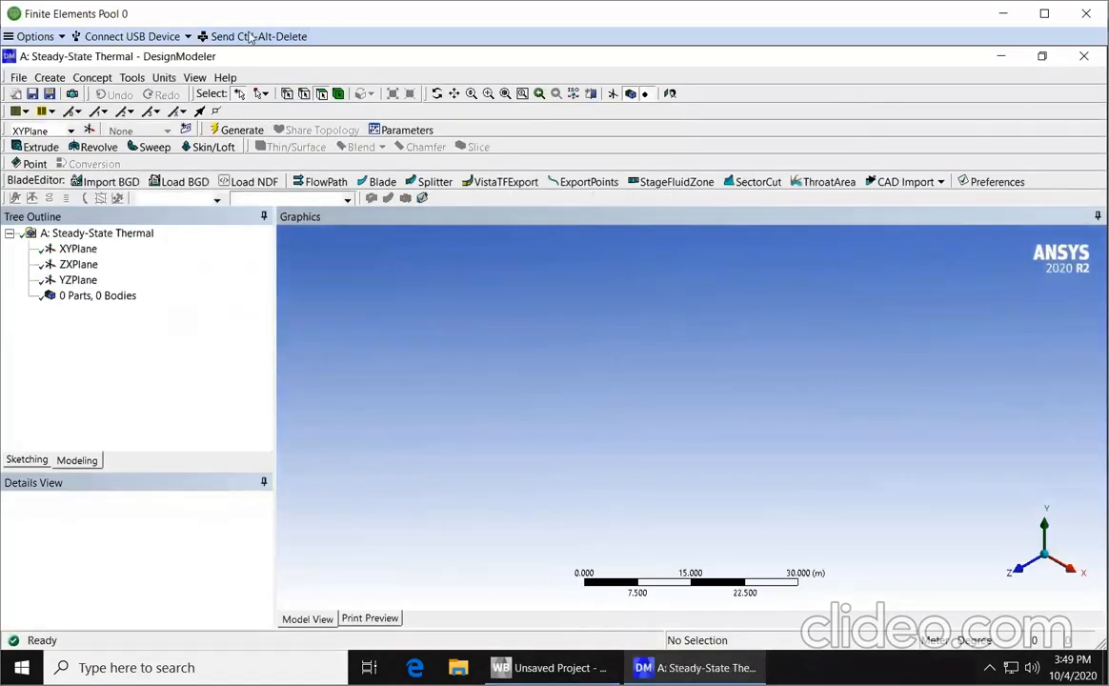
left_click(167, 79)
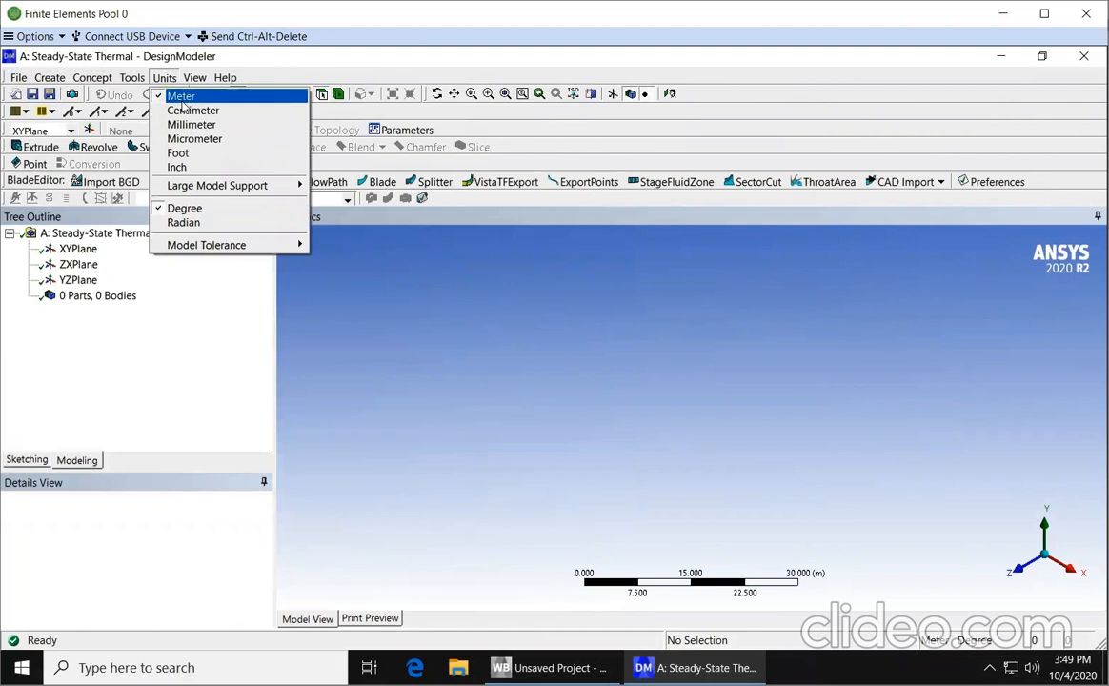
left_click(181, 97)
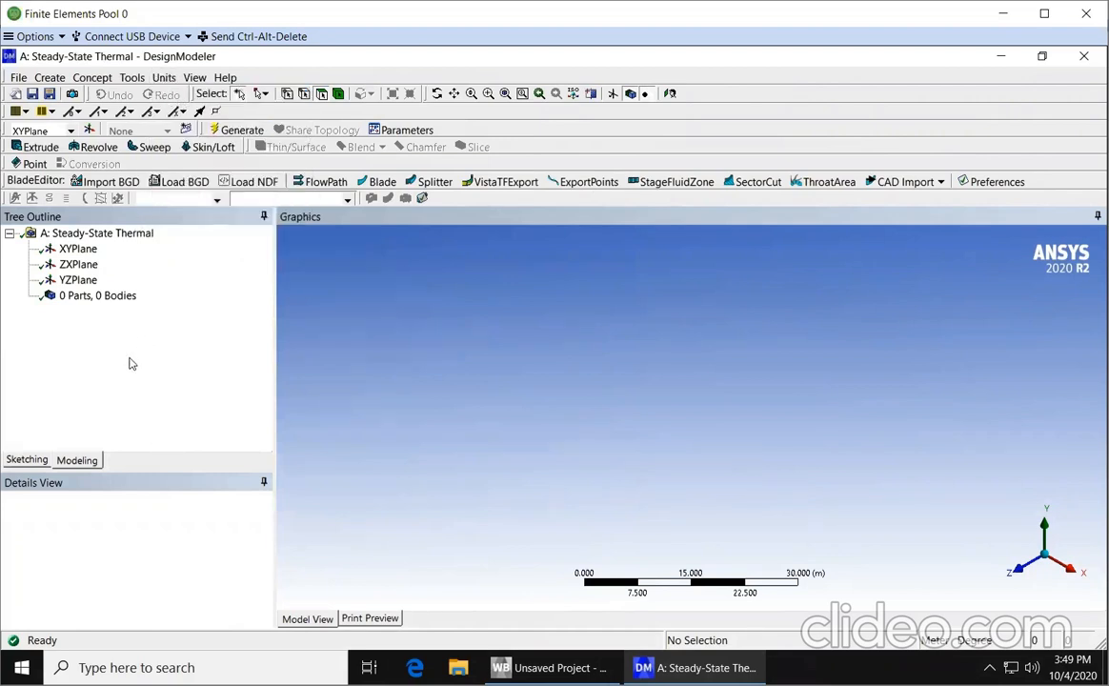
Sketch a rectangle about 0.47 m wide and 0.57 m high on the YZPlane with one corner at the origin
left_click(83, 280)
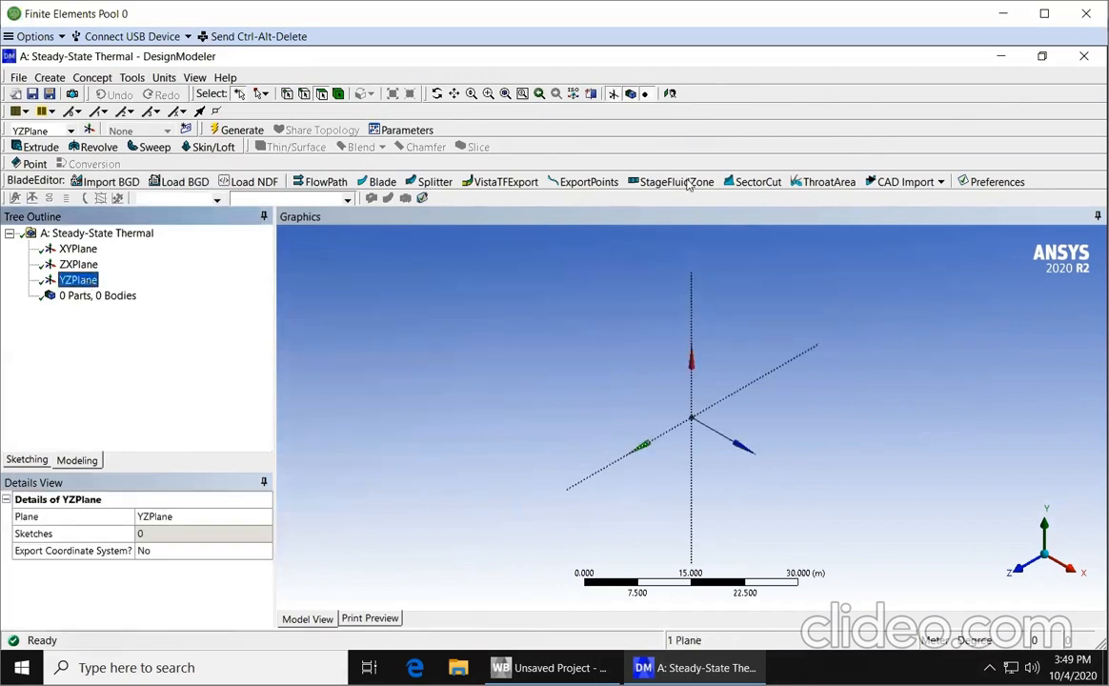
left_click(671, 93)
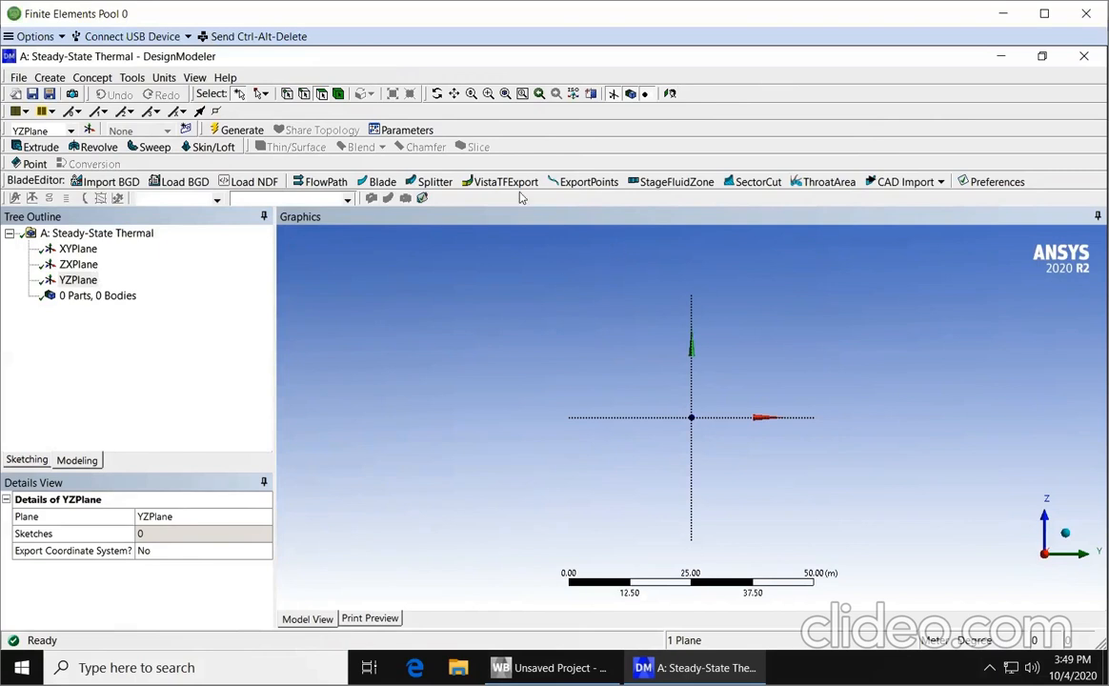
left_click(488, 94)
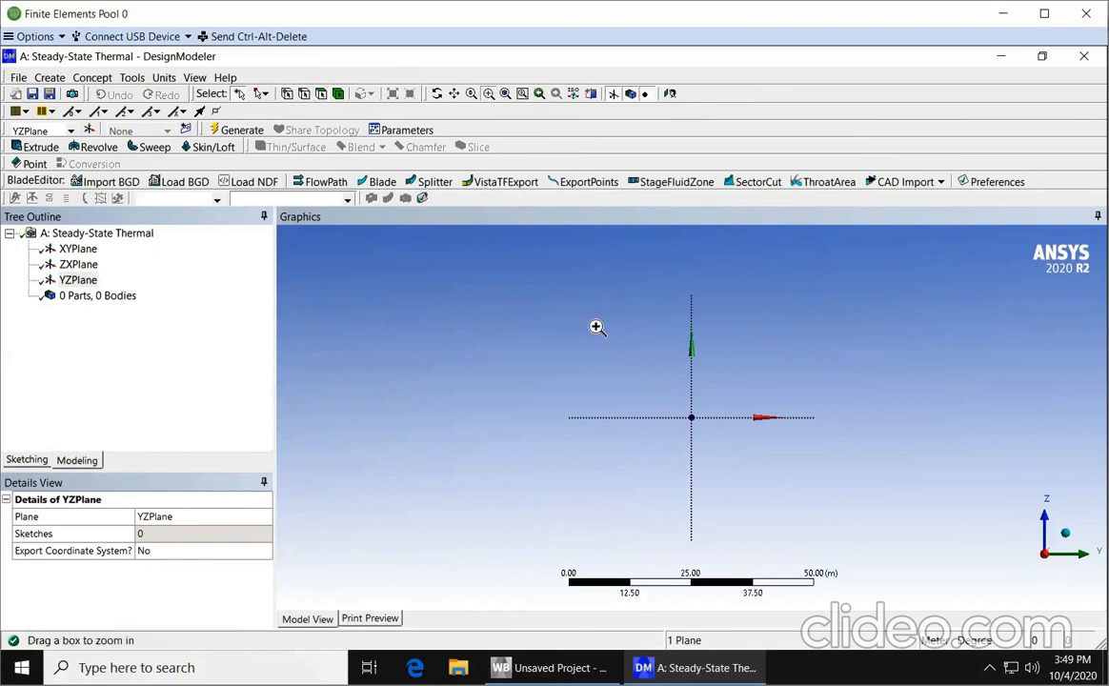
left_click_drag(729, 367, 690, 420)
left_click_drag(799, 375, 645, 493)
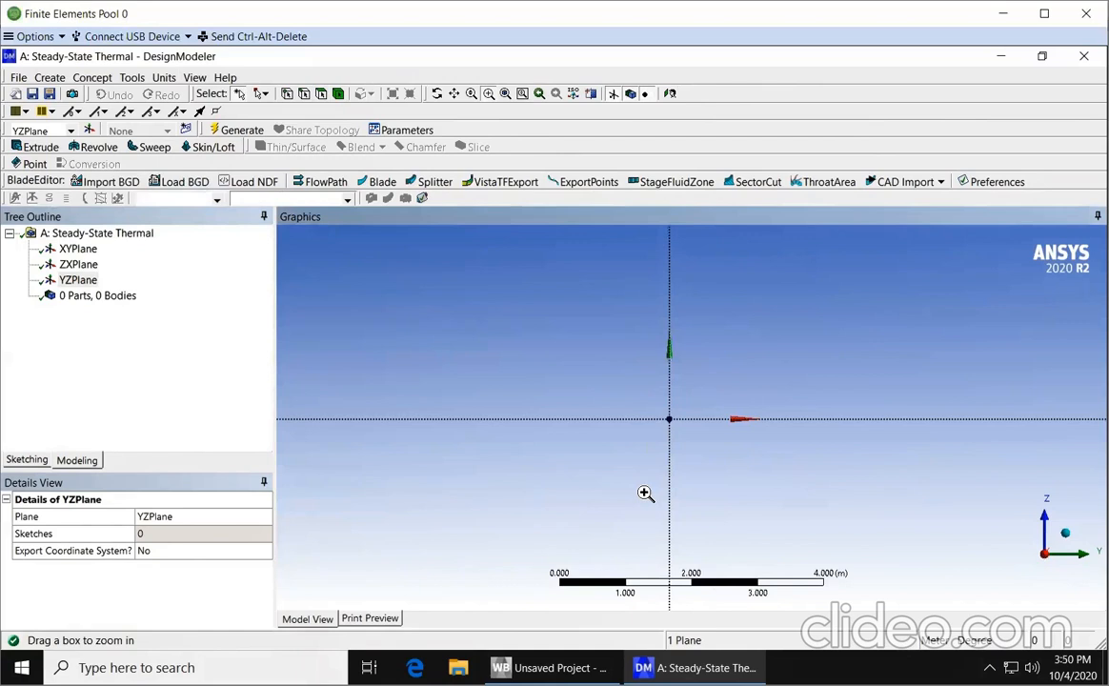
left_click_drag(725, 353, 595, 485)
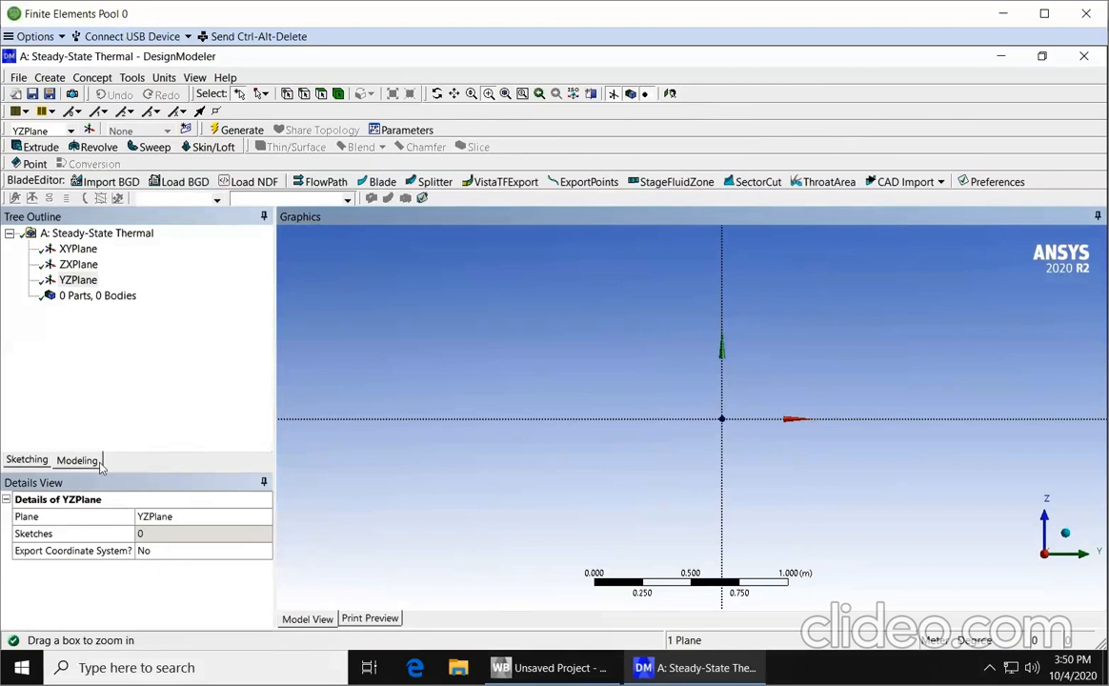
left_click(28, 460)
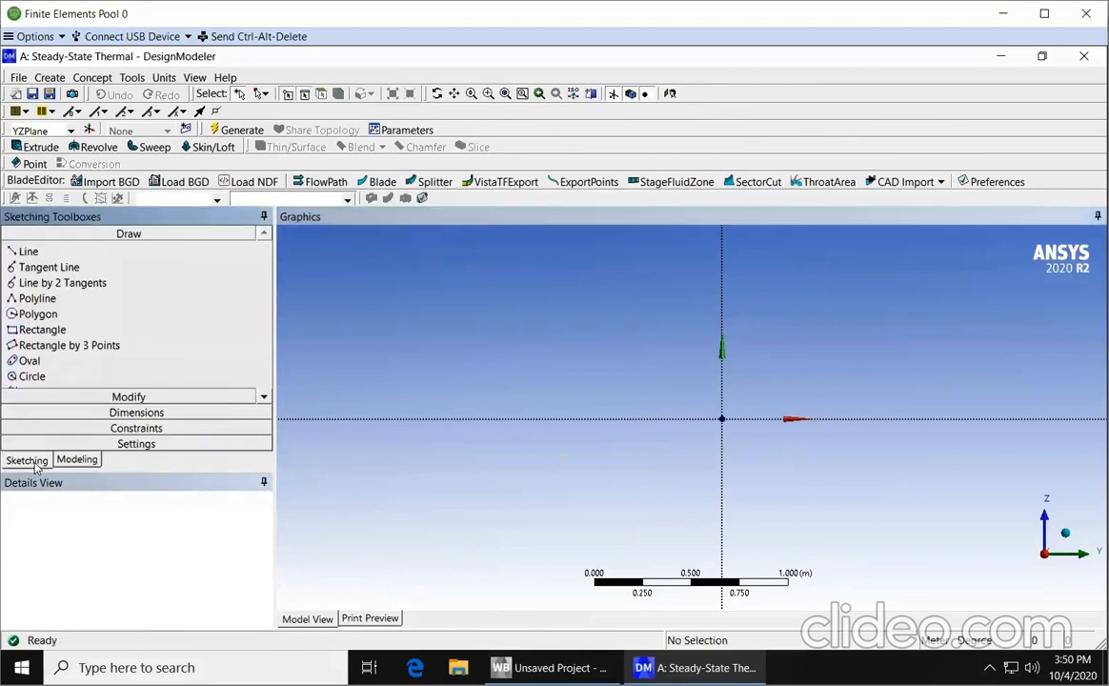
left_click(103, 331)
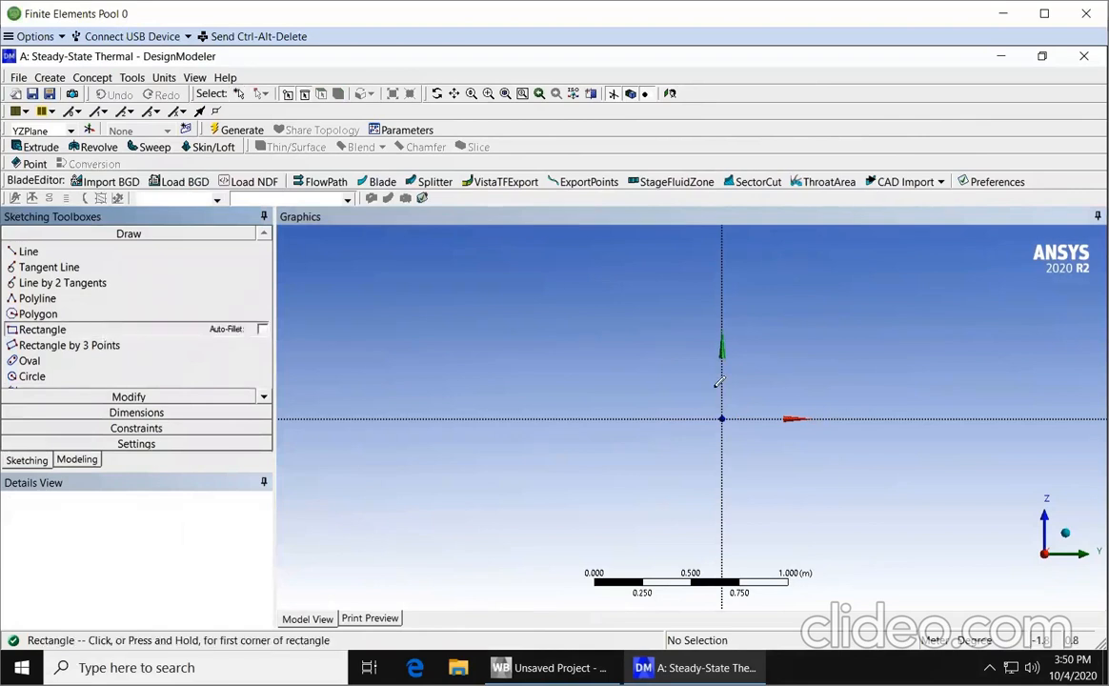
left_click(722, 417)
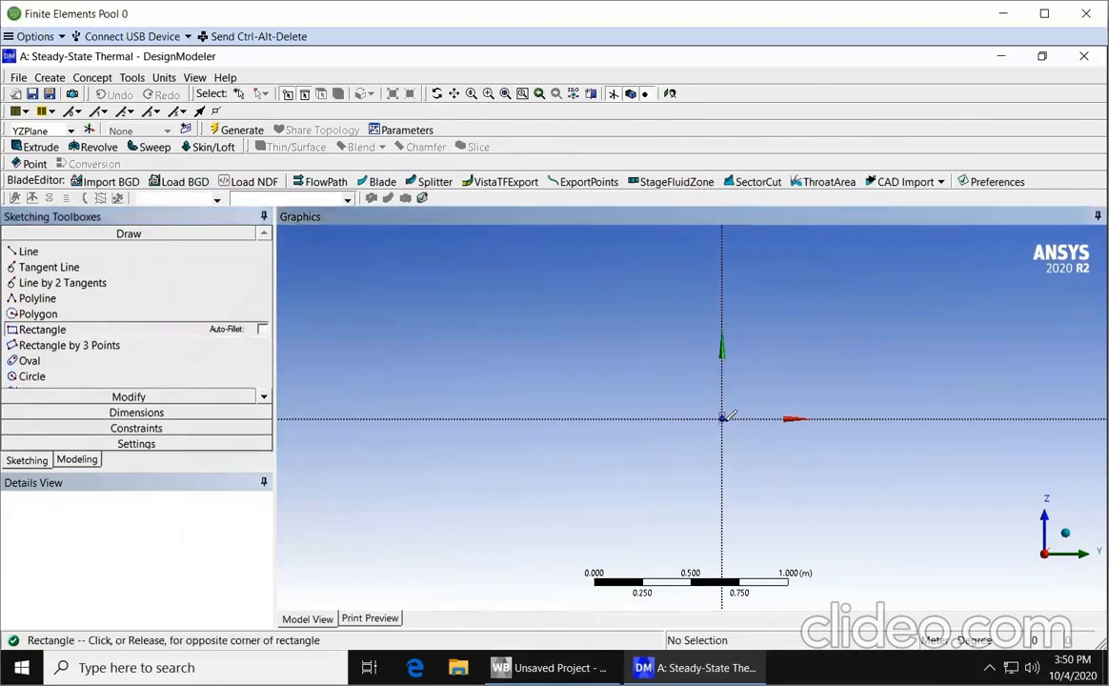
left_click(816, 305)
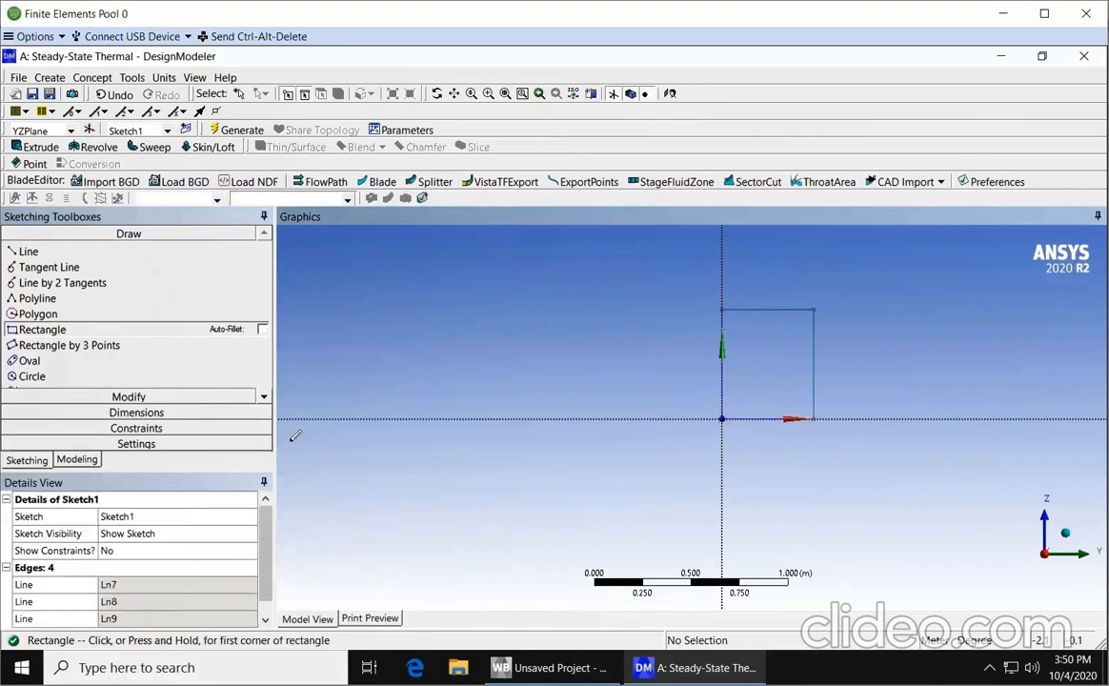
Dimension the rectangle's height along the vertical axis and its width along the horizontal axis
left_click(154, 413)
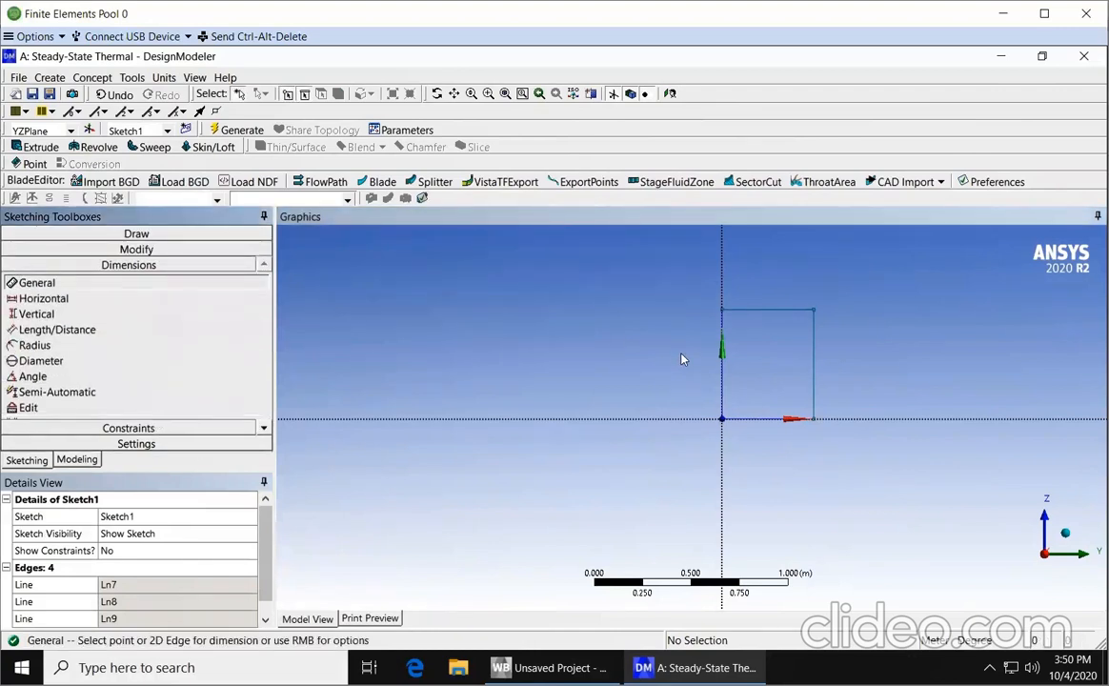
left_click(724, 356)
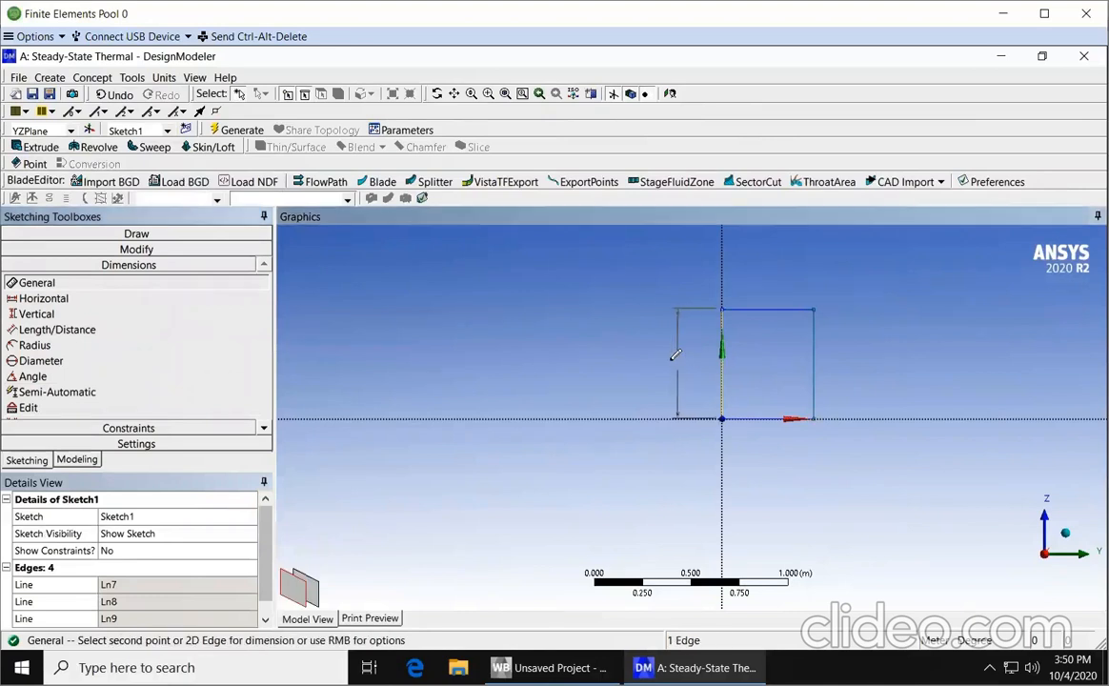
left_click(671, 366)
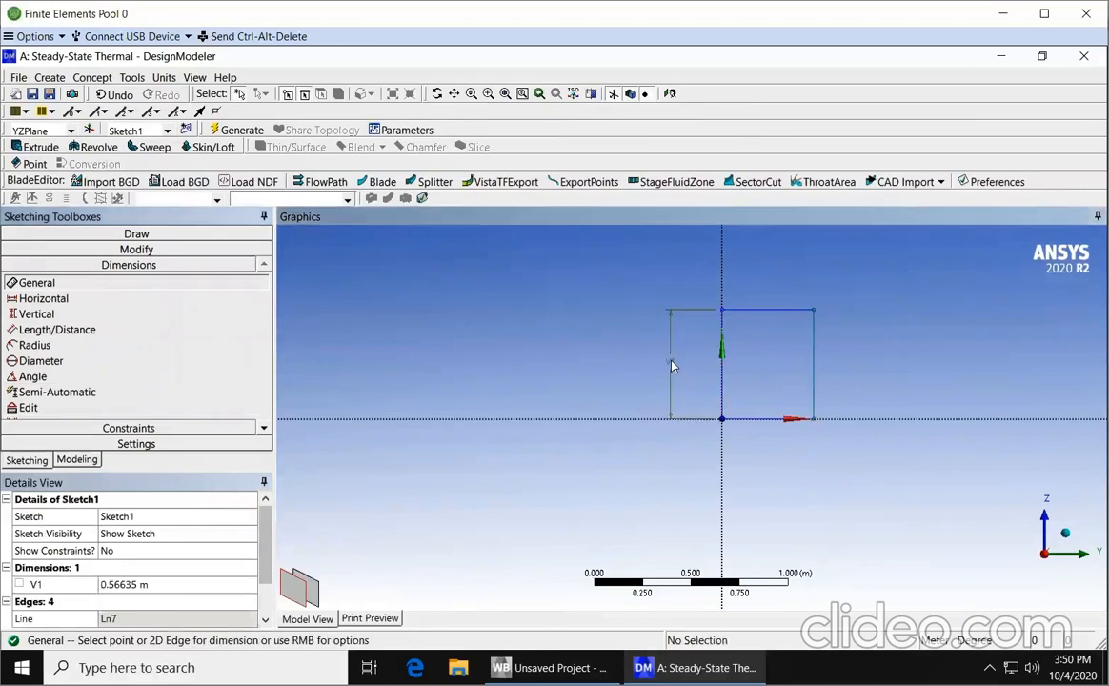
left_click(767, 430)
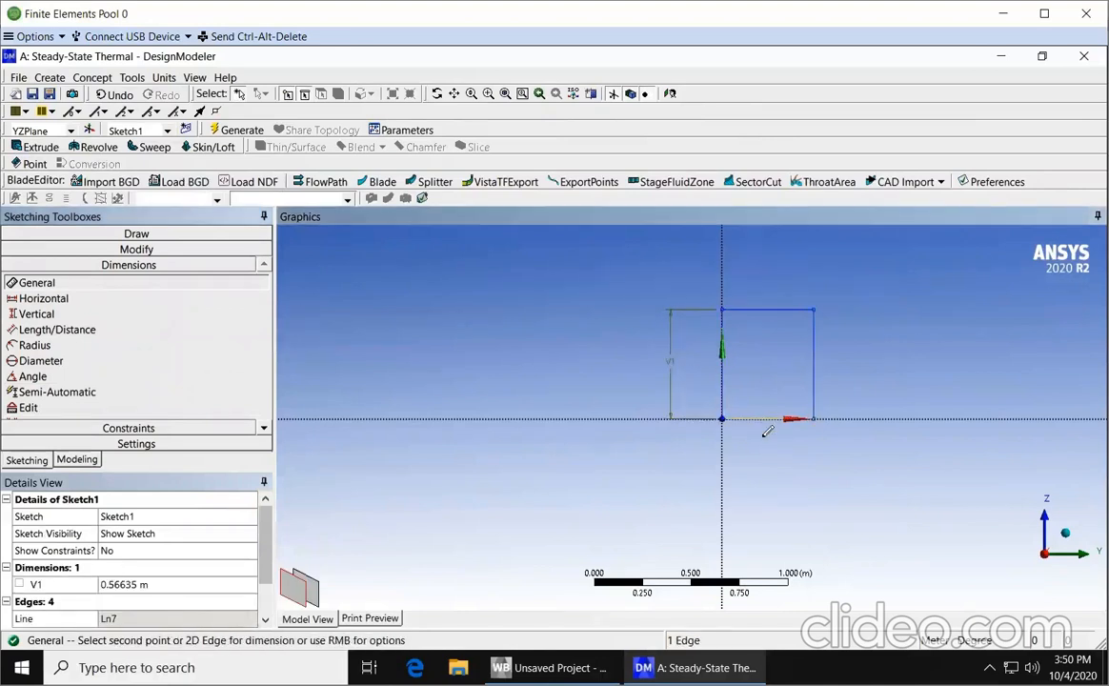
left_click(768, 454)
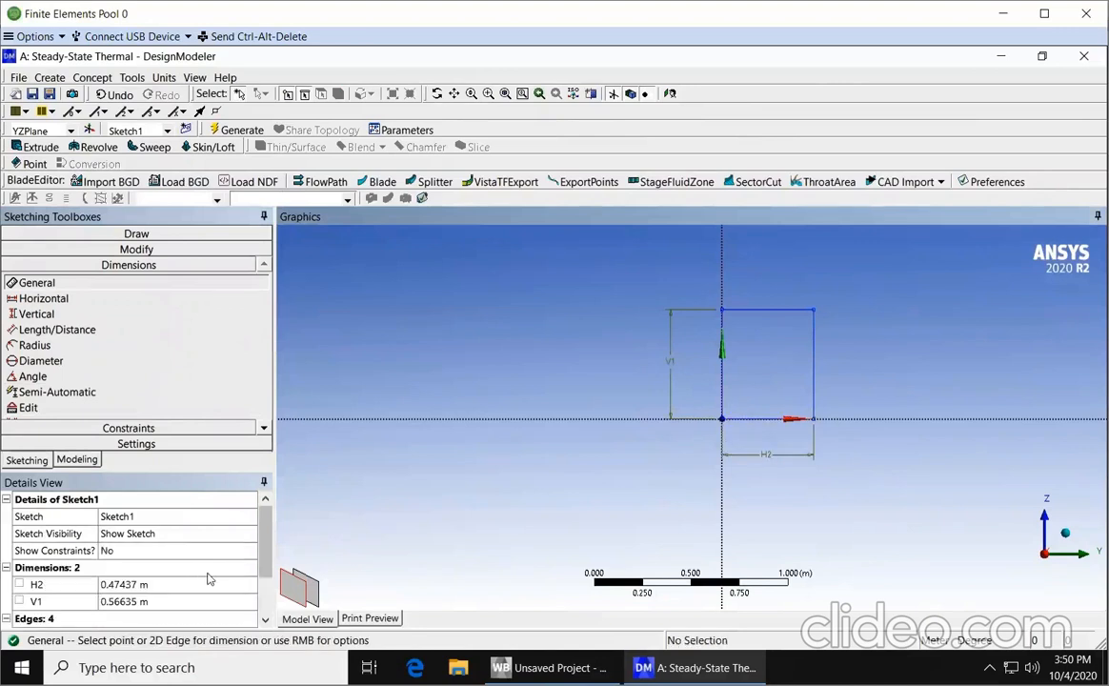
Set the rectangle's horizontal dimension H2 and vertical dimension V1 to 0.5 m each
left_click(184, 585)
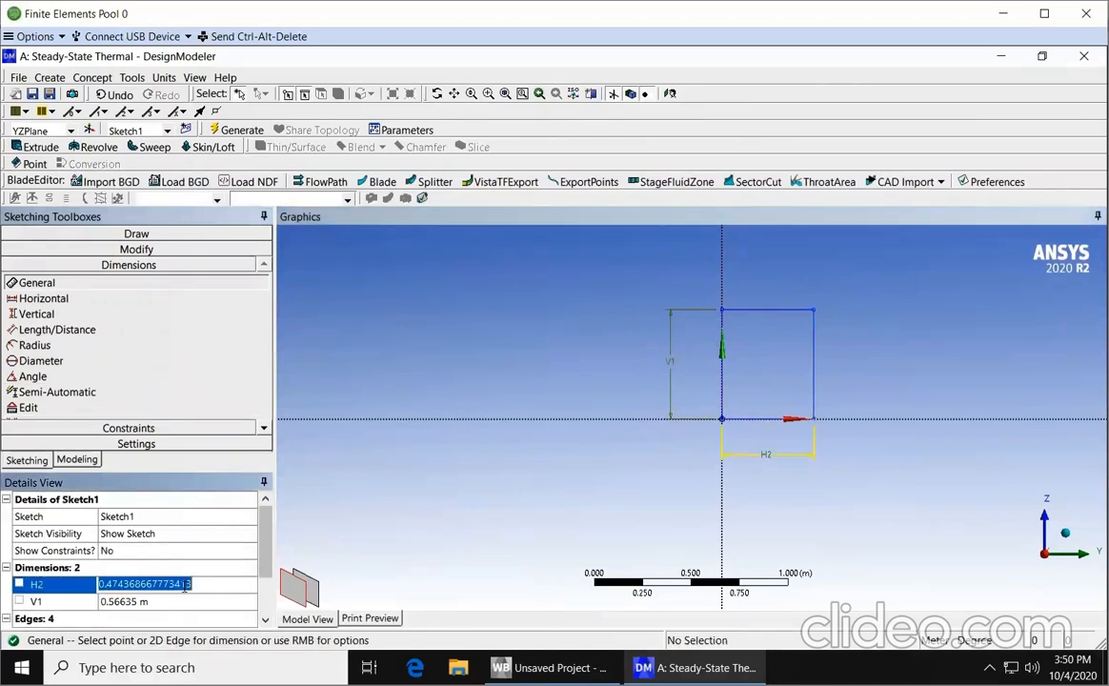
type("0.5")
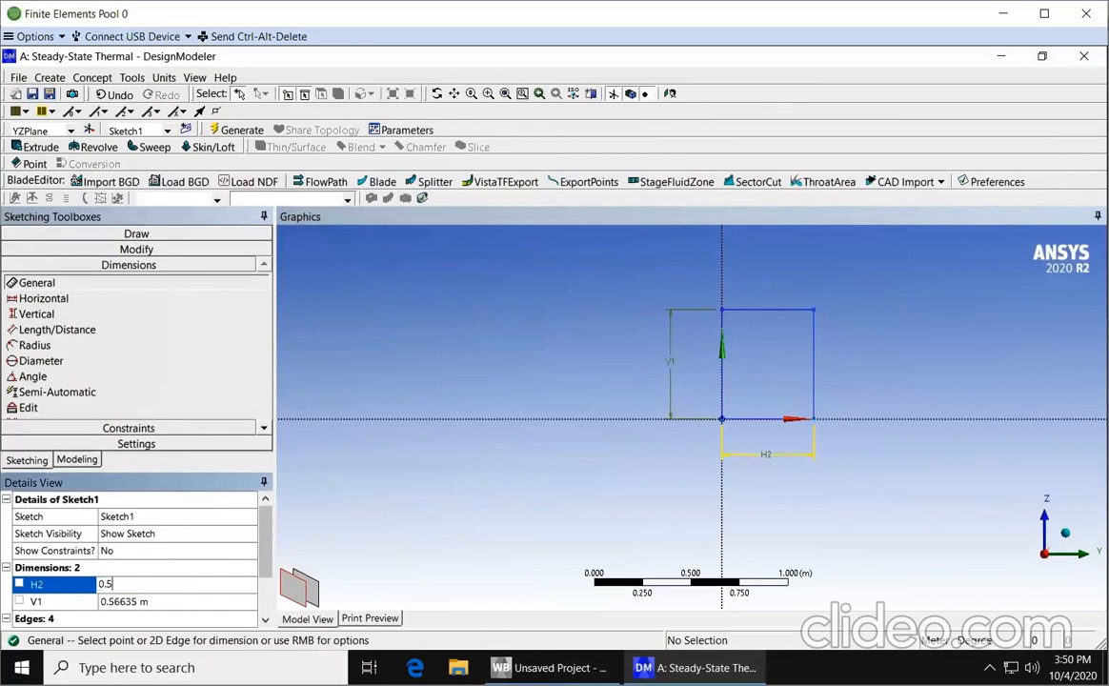
left_click(167, 602)
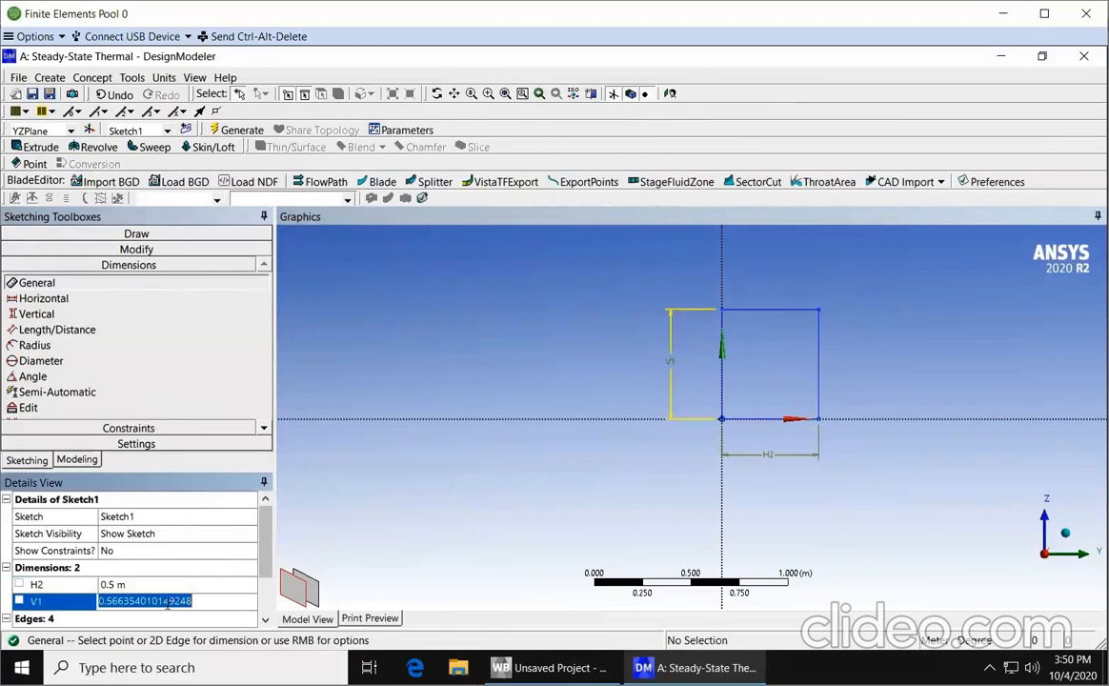
key("BackSpace")
type(".5")
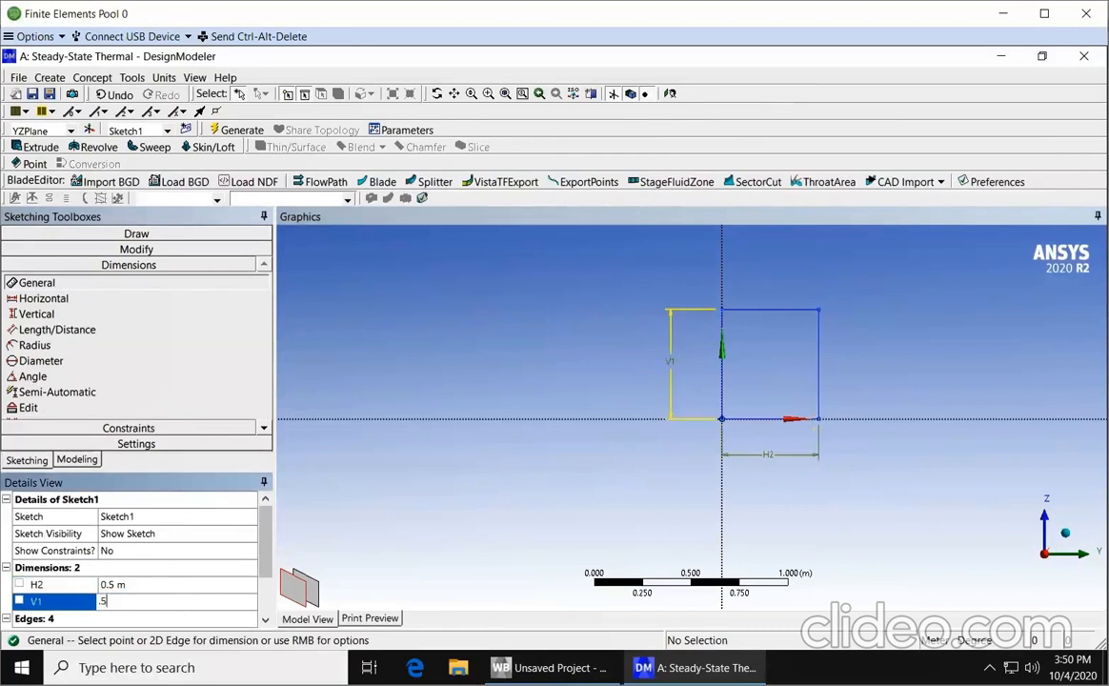
key("Return")
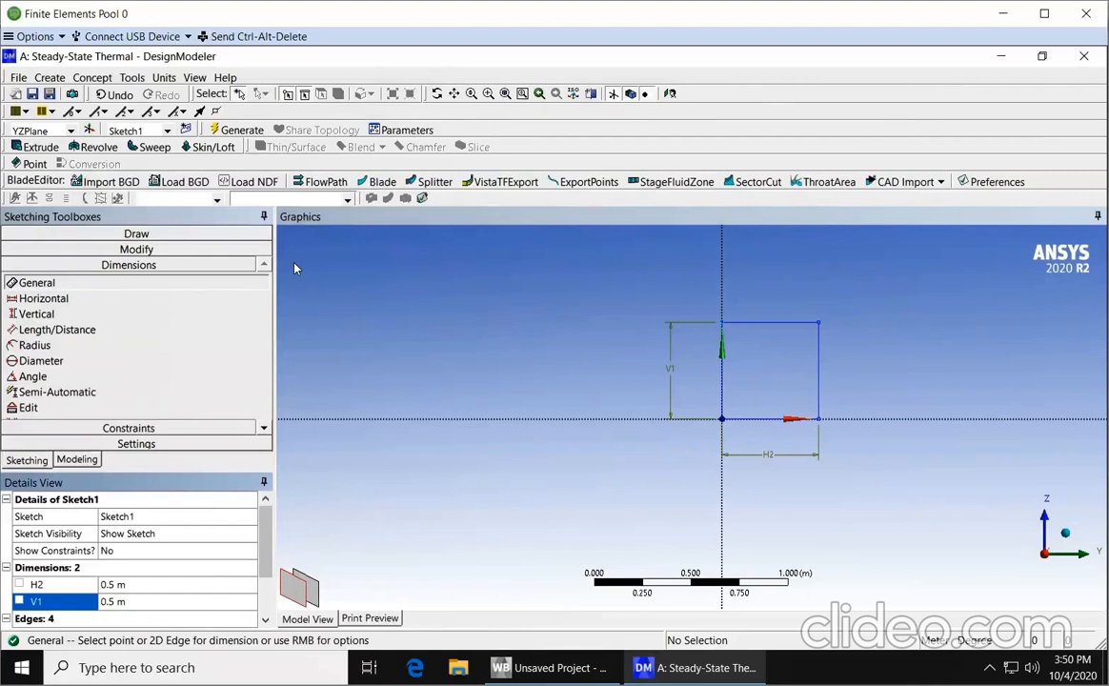
Set up an Extrude of Sketch1 from the YZPlane with the operation Add Frozen
left_click(38, 155)
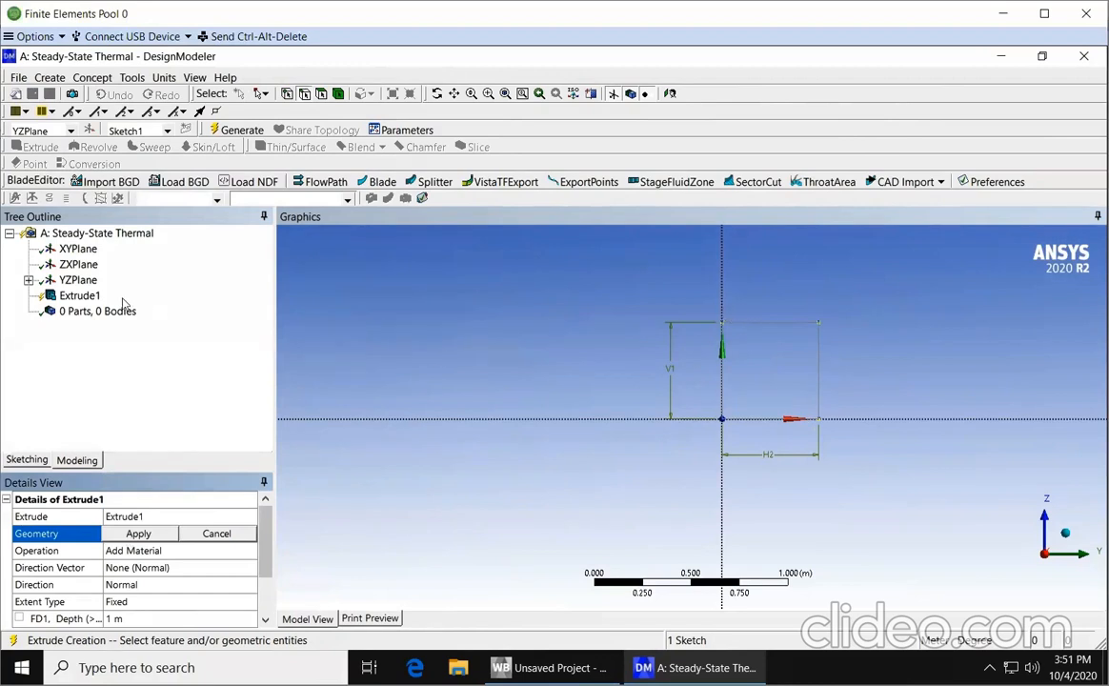
left_click(29, 280)
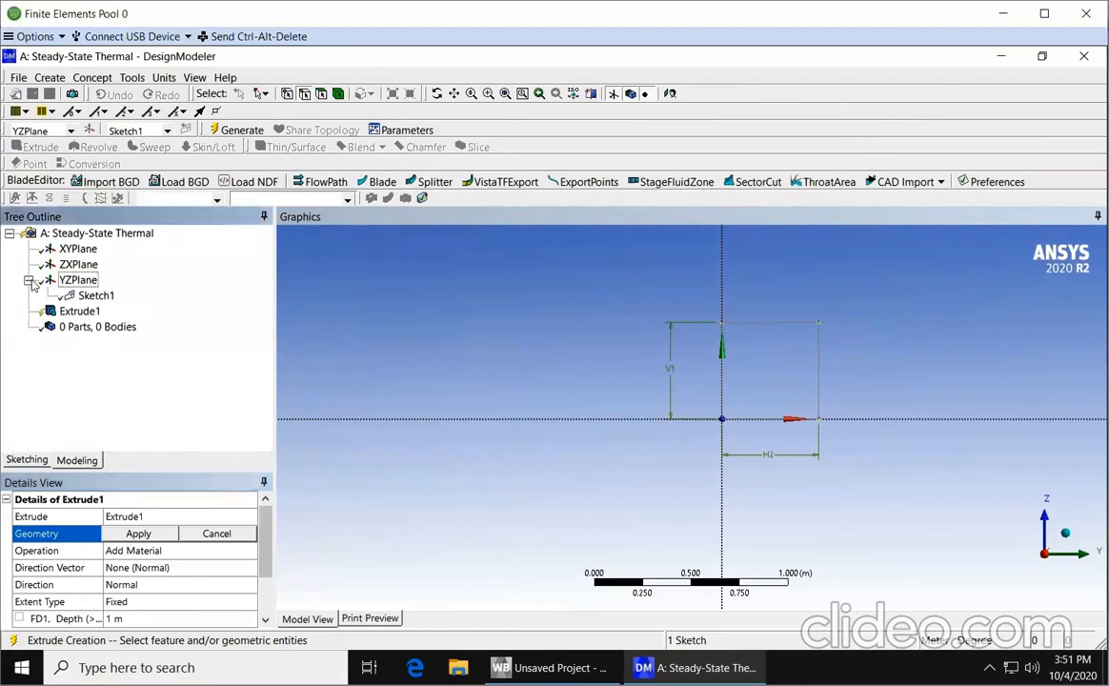
left_click(96, 295)
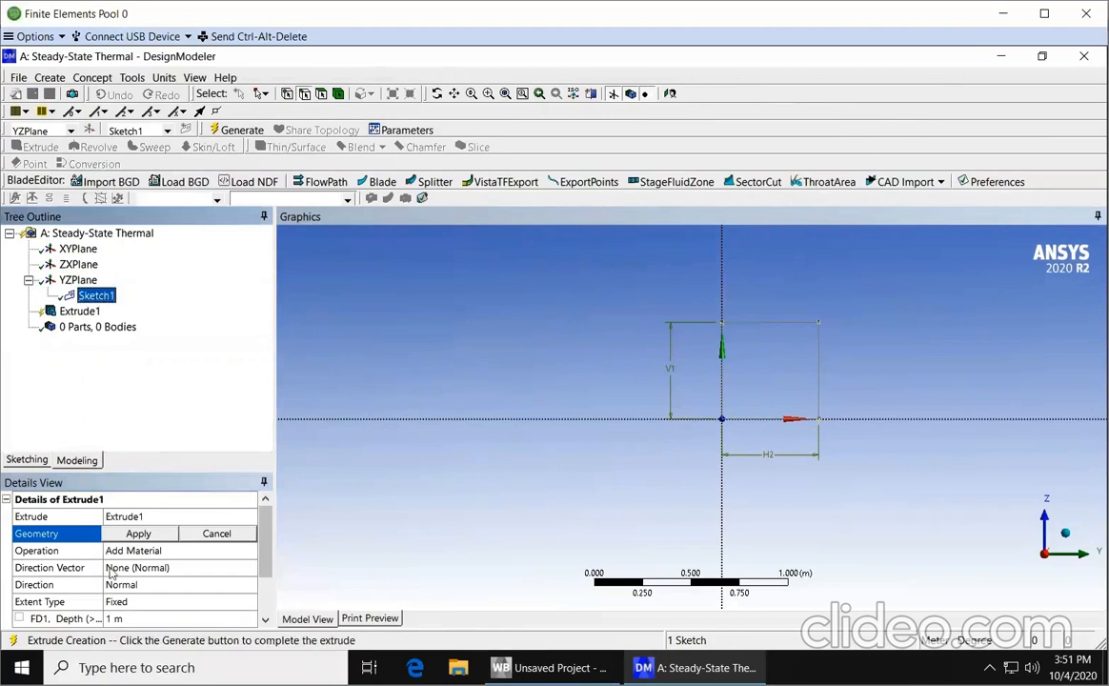
left_click(141, 533)
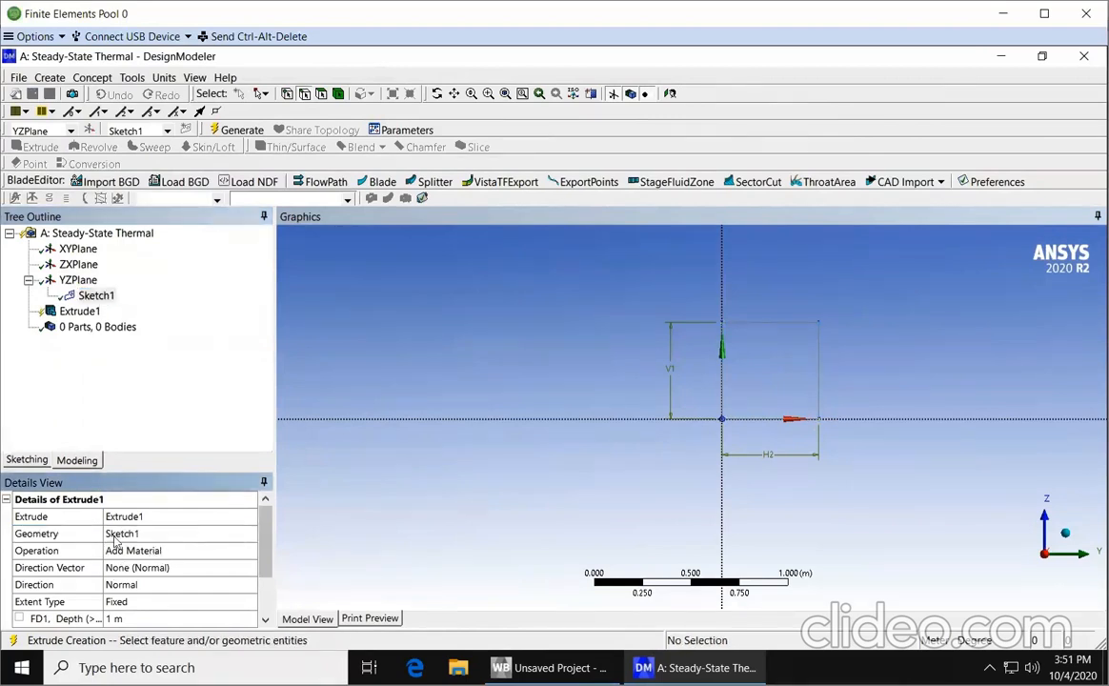
left_click(166, 555)
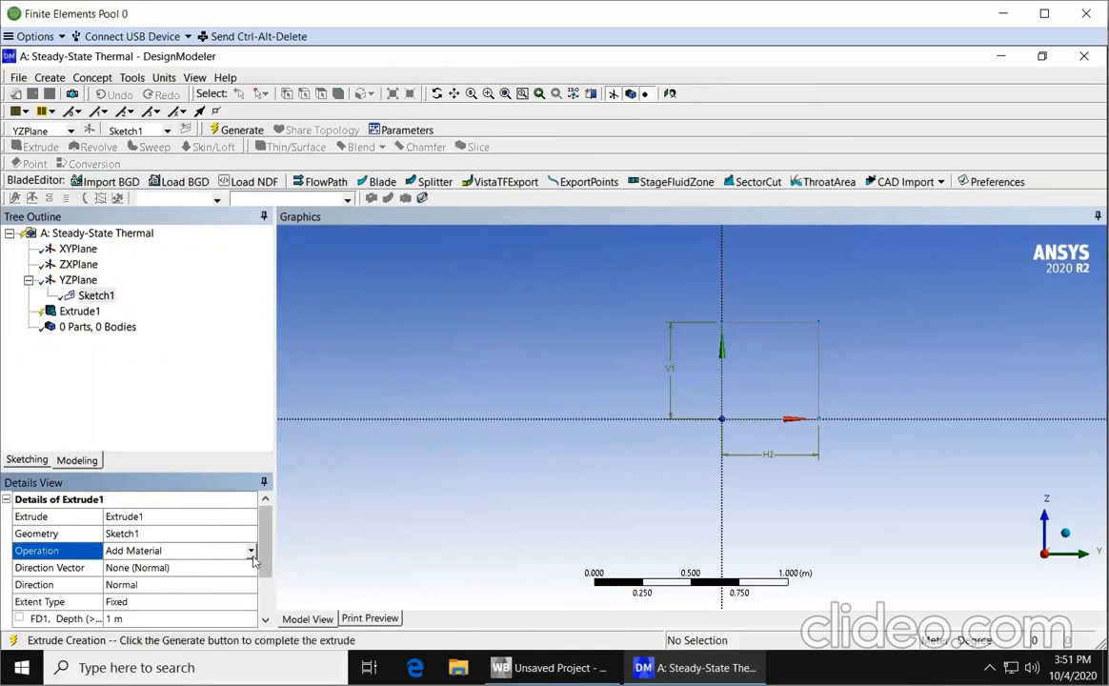
left_click(252, 553)
left_click(225, 567)
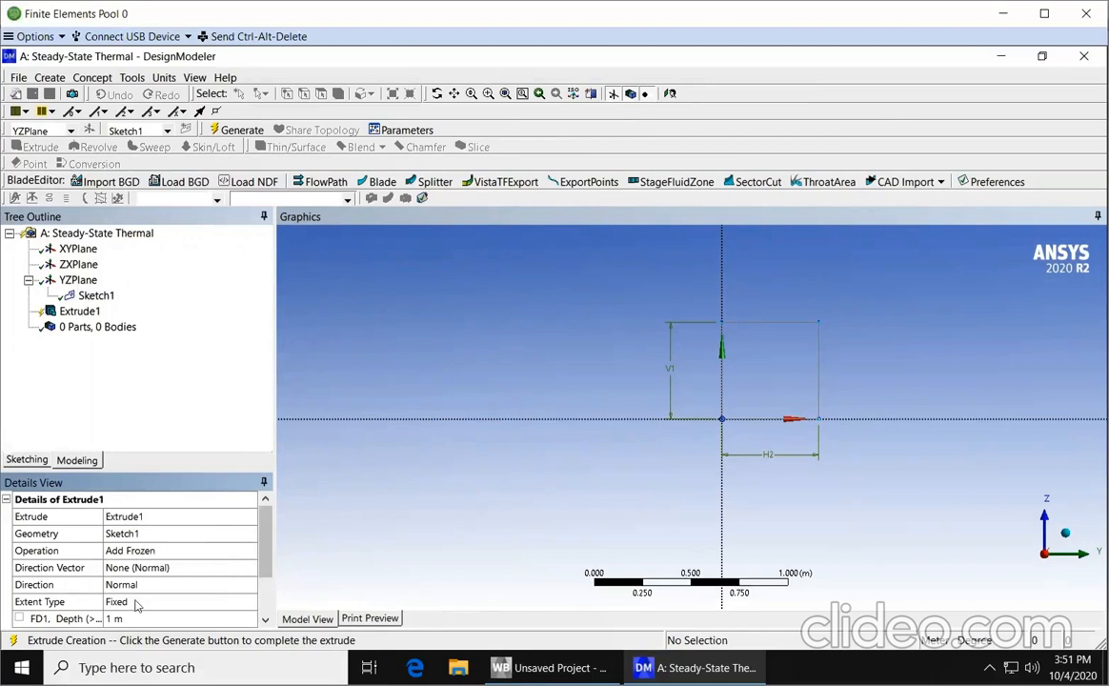
Set the extrusion depth to 0.01 m and generate the plate
scroll(248, 533, "down", 3)
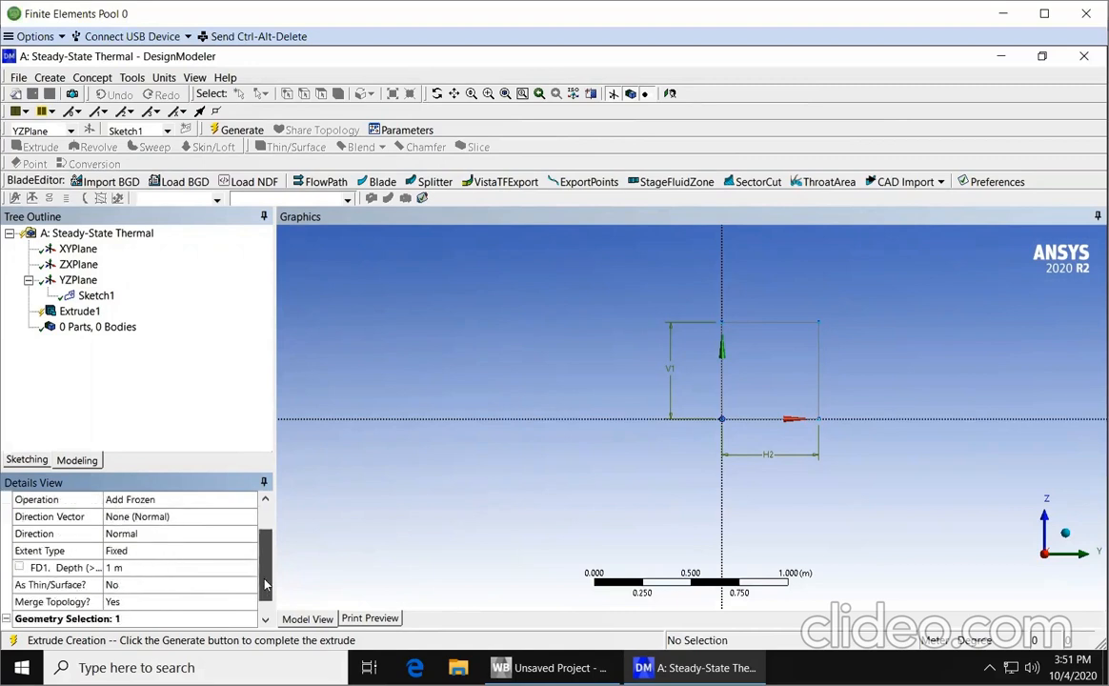
left_click(189, 568)
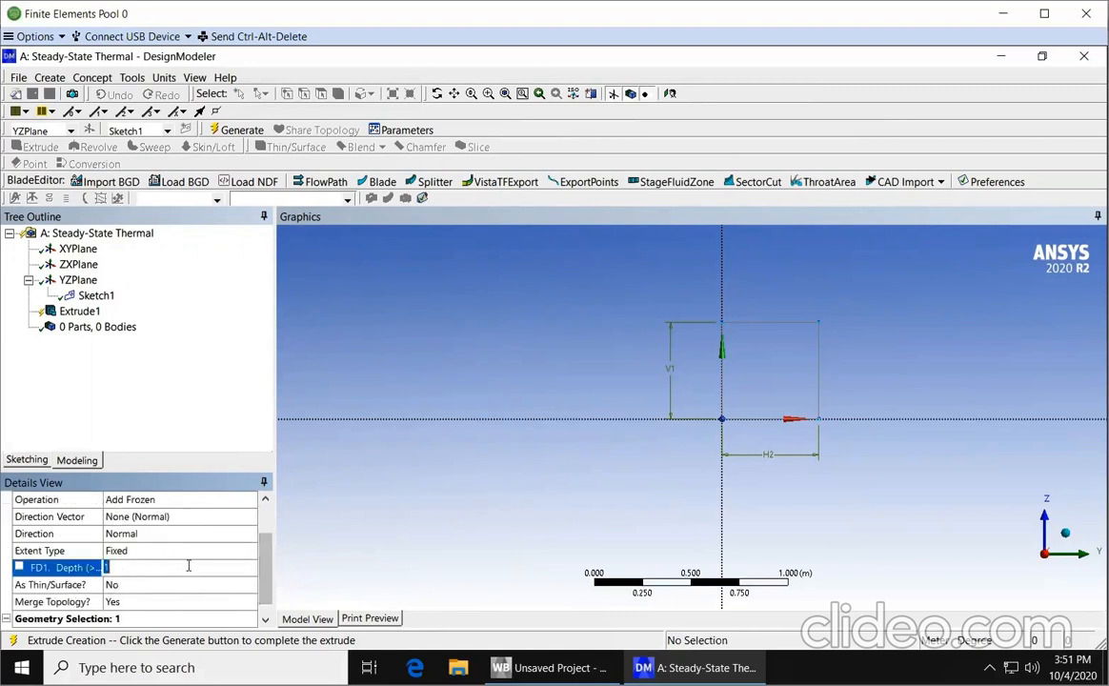
type("0.1")
key("BackSpace")
type("01")
key("Return")
left_click(243, 130)
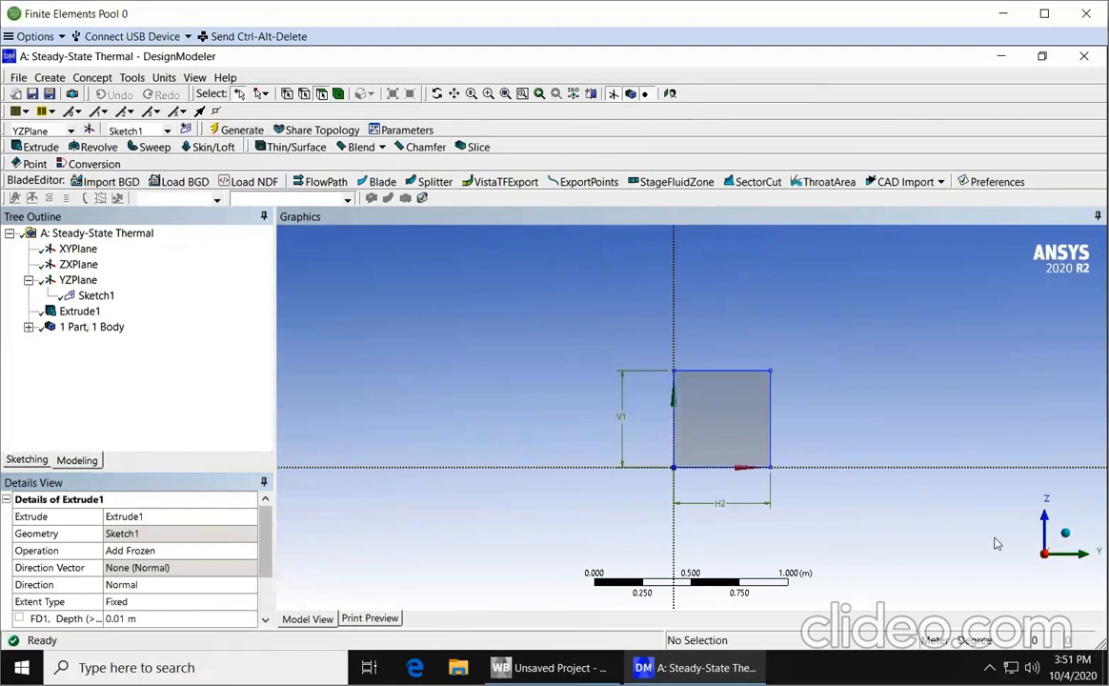
Examine the extruded plate in isometric view, checking its thickness close up at an upper corner
left_click(1066, 534)
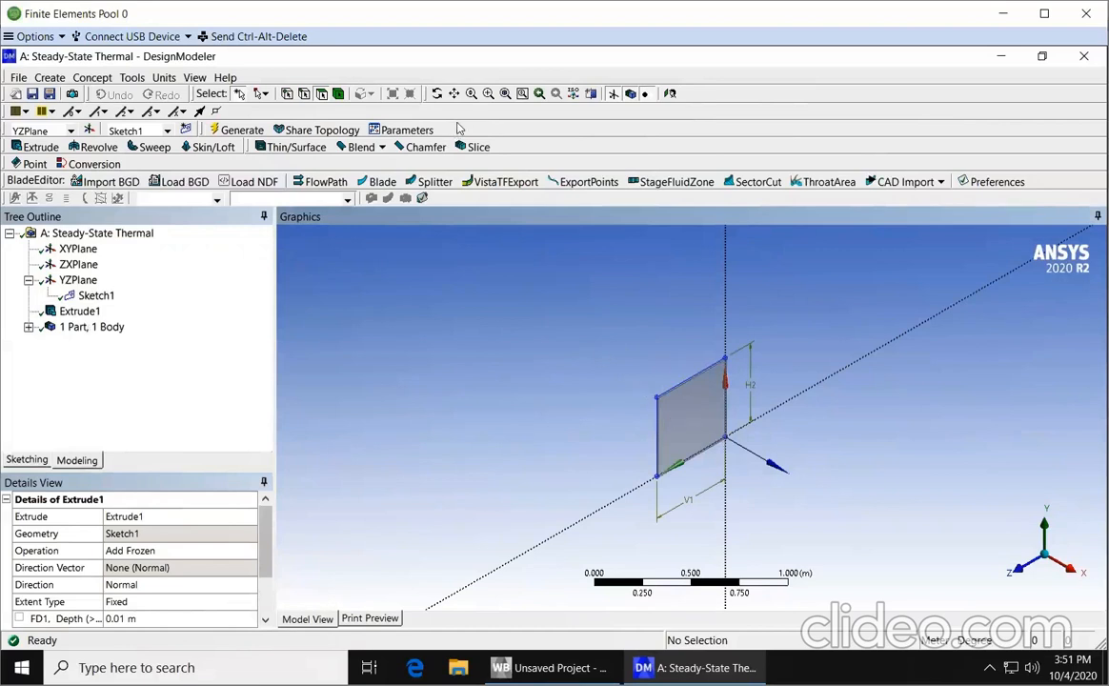
left_click(489, 93)
mouse_move(779, 330)
left_mouse_down()
mouse_move(748, 384)
mouse_move(634, 499)
left_mouse_up()
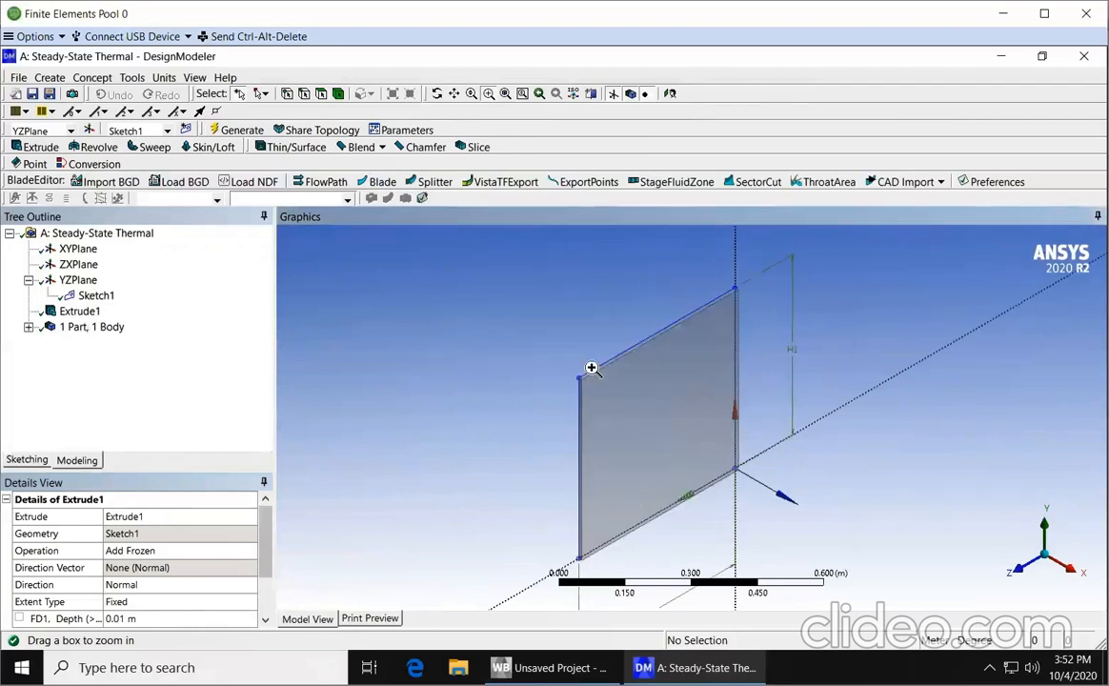
left_click_drag(608, 312, 533, 426)
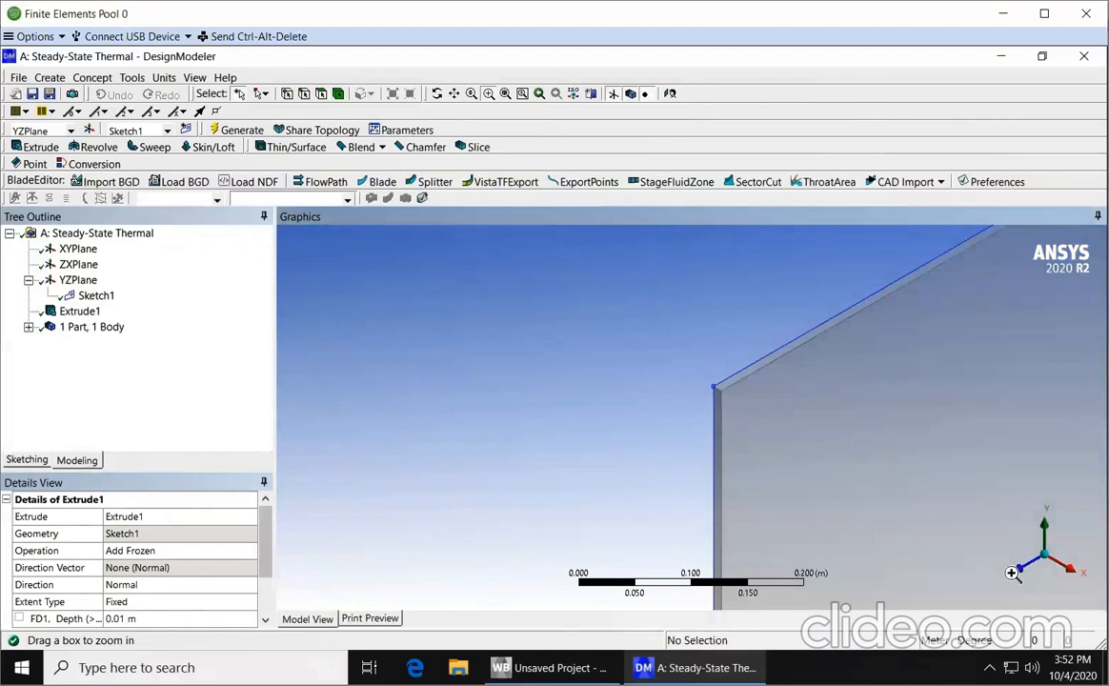
left_click(506, 94)
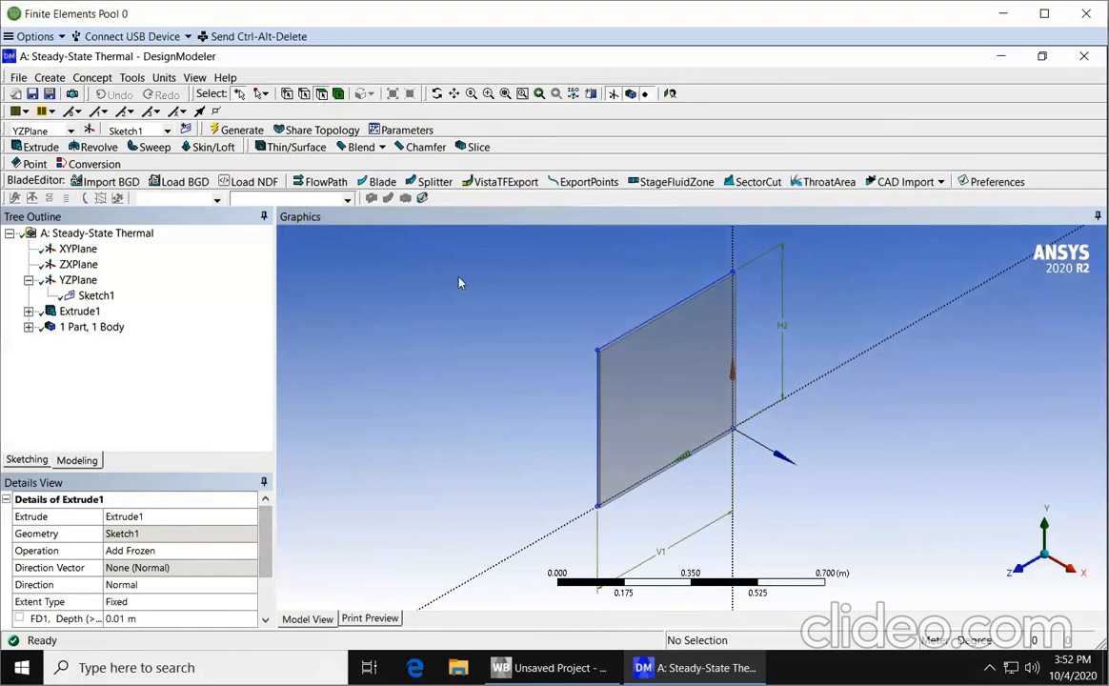
Set up a second Extrude from the plate's large front face with the operation Add Frozen
left_click(620, 363)
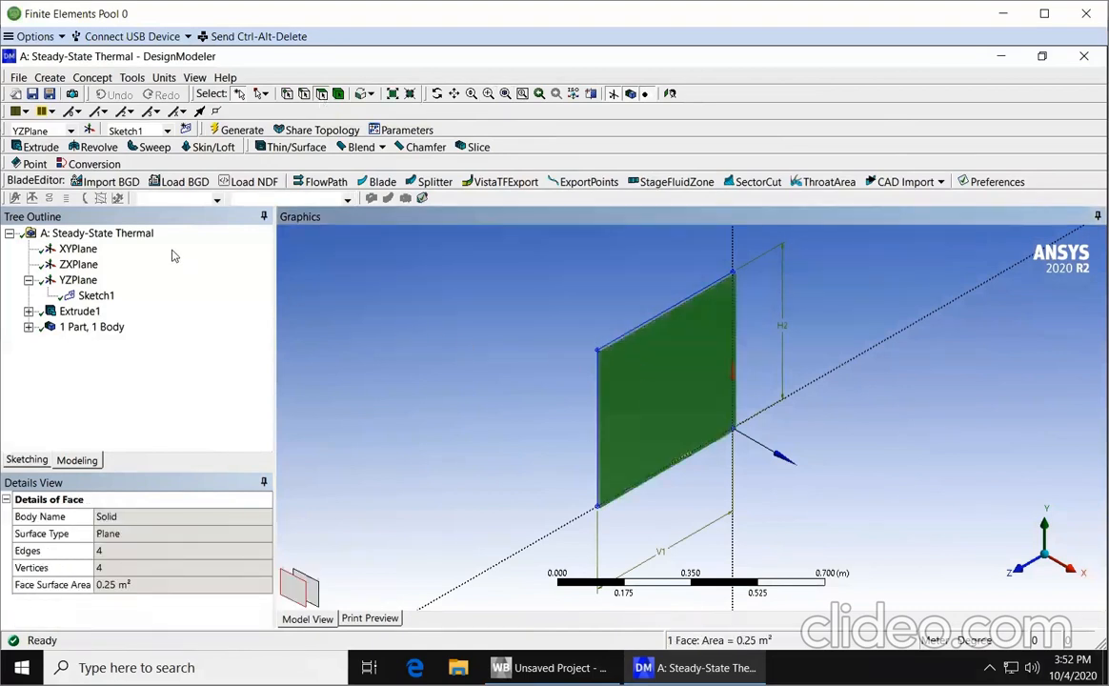
left_click(41, 148)
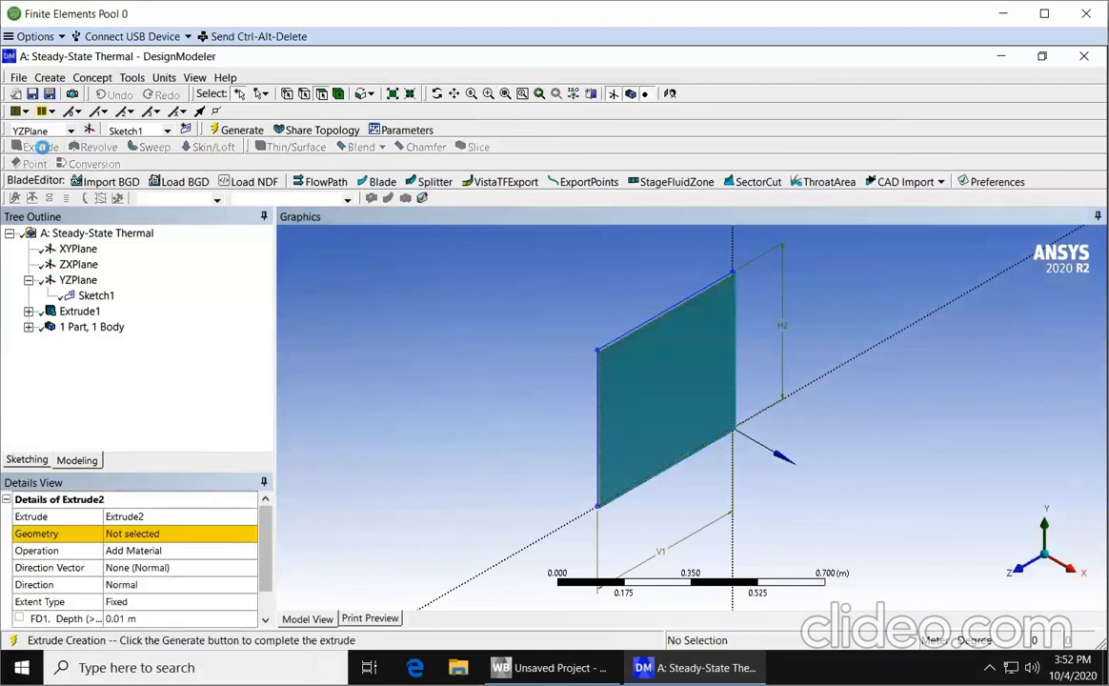
left_click(80, 536)
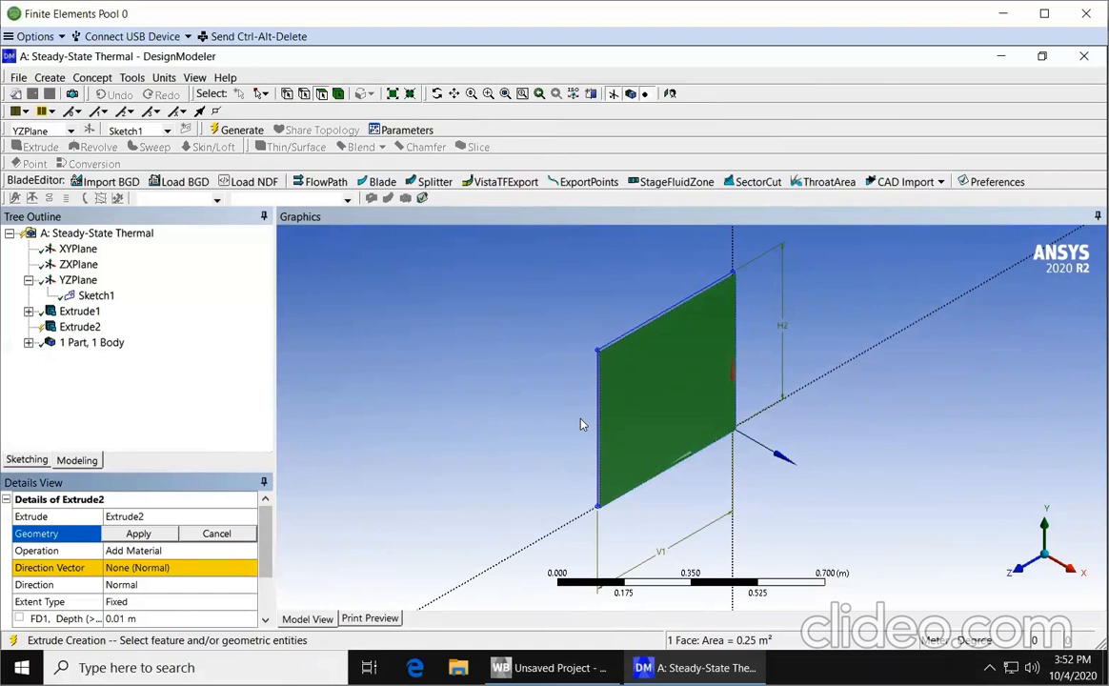
left_click(139, 535)
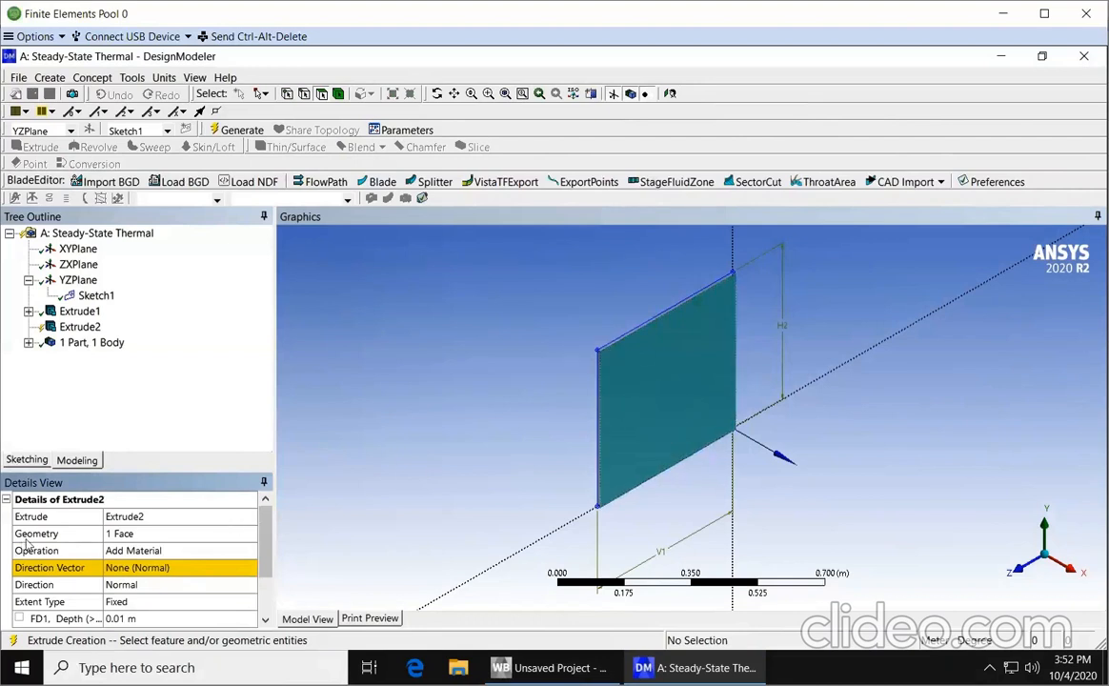
left_click(174, 553)
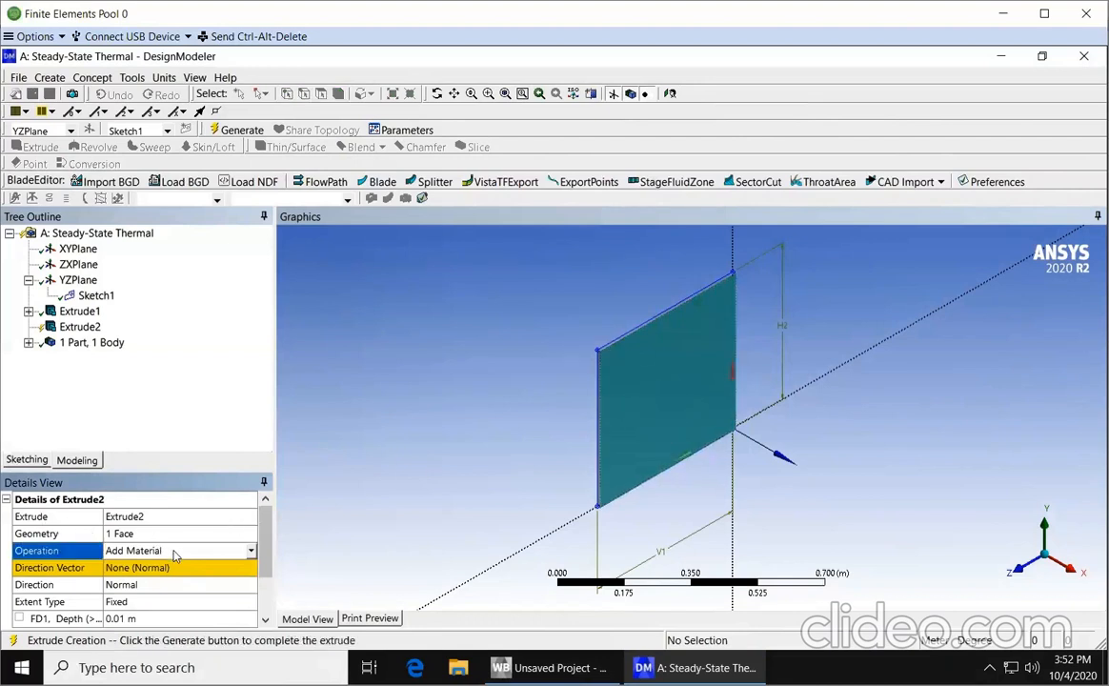
left_click(228, 551)
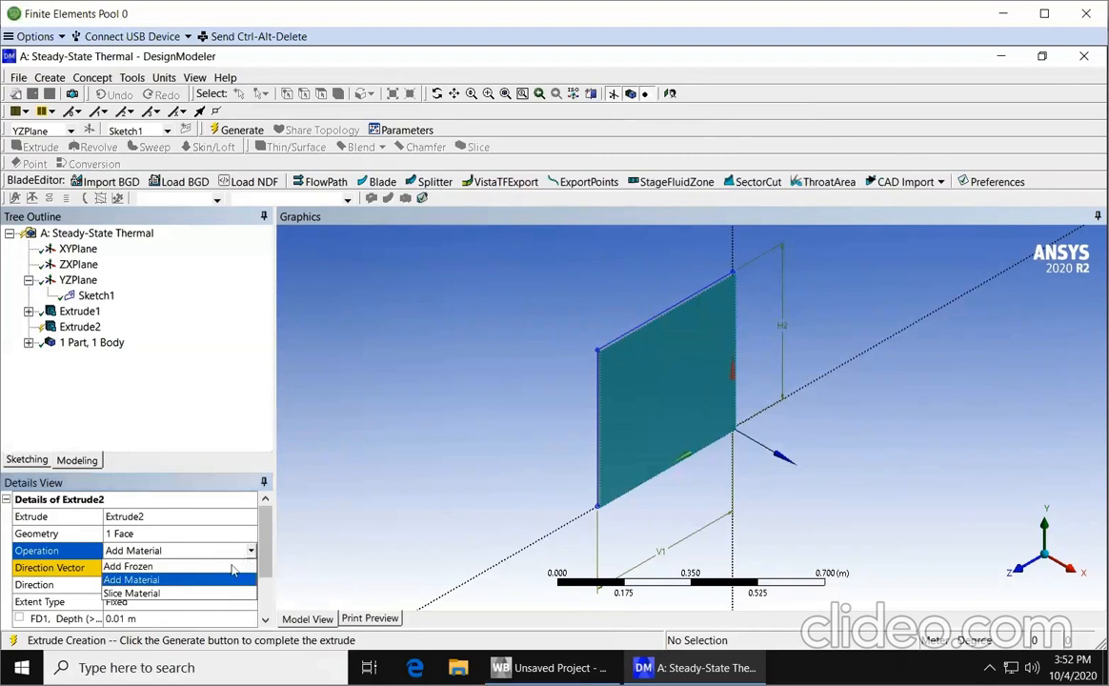
left_click(220, 567)
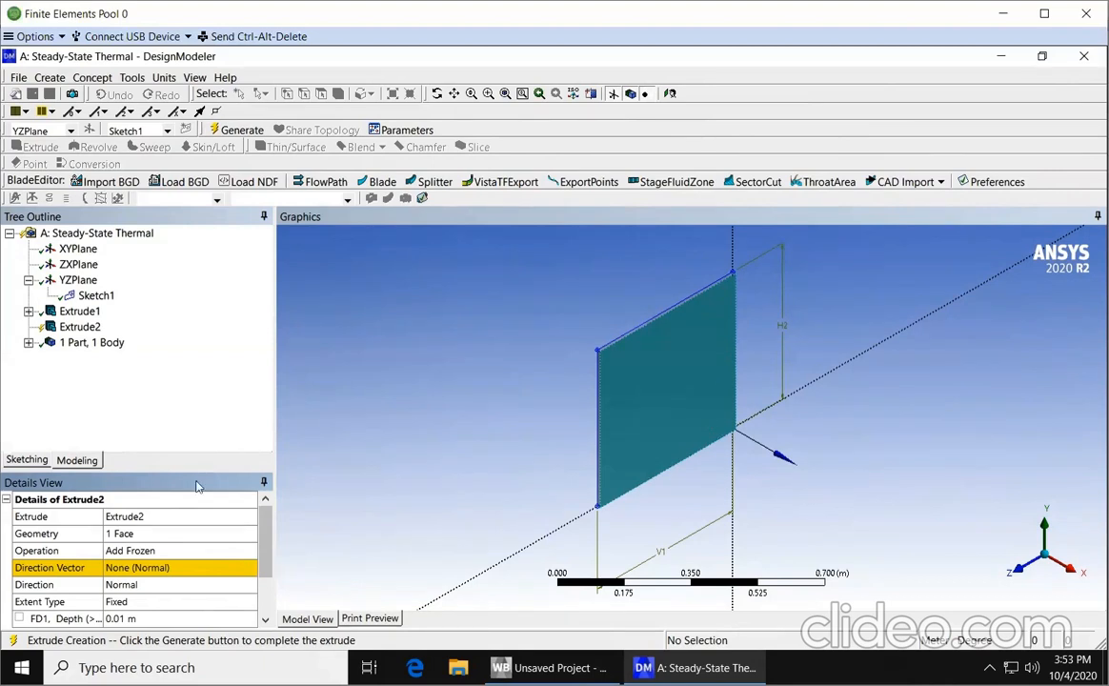
Set the extrusion's direction vector to the X axis of the XYPlane
left_click(78, 250)
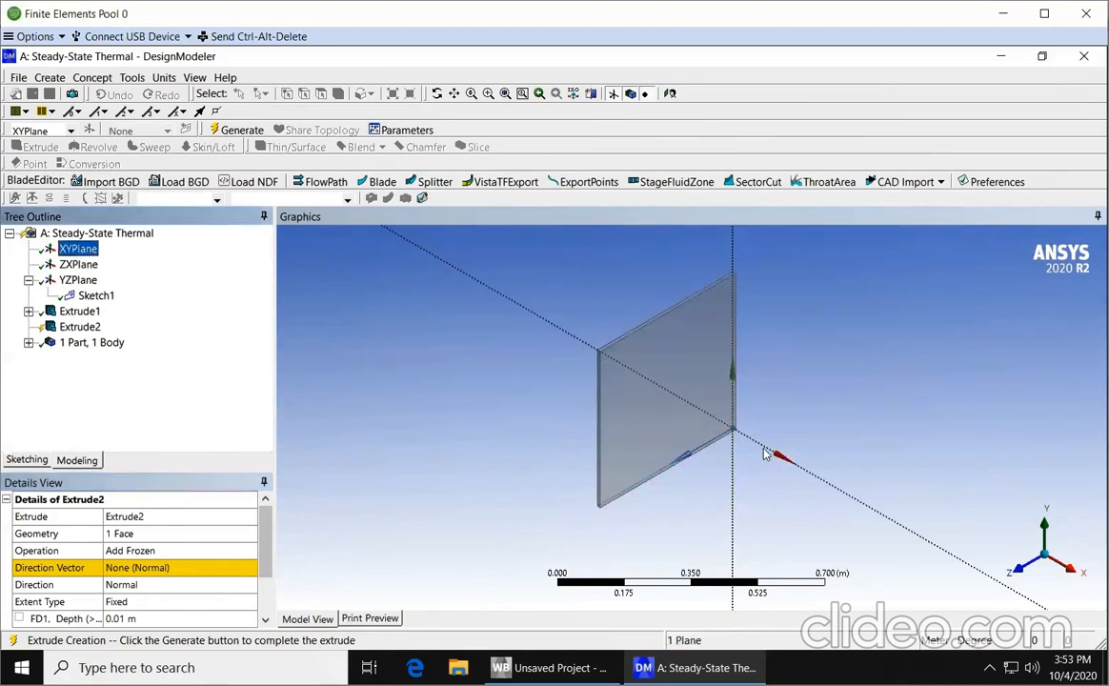
left_click(190, 568)
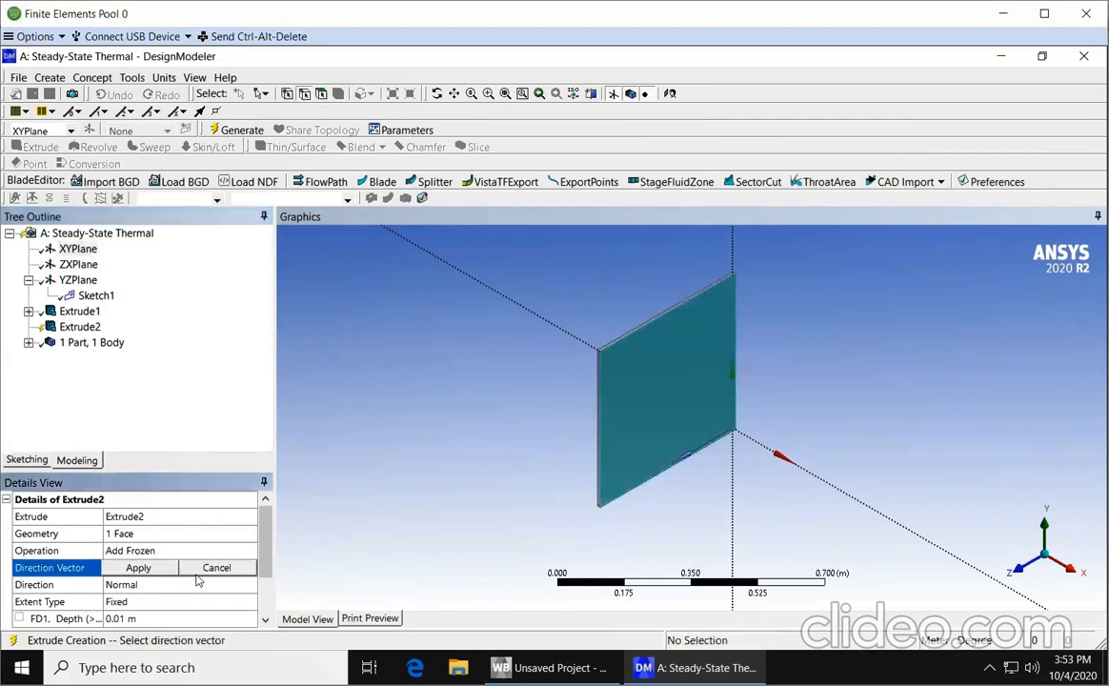
left_click(839, 495)
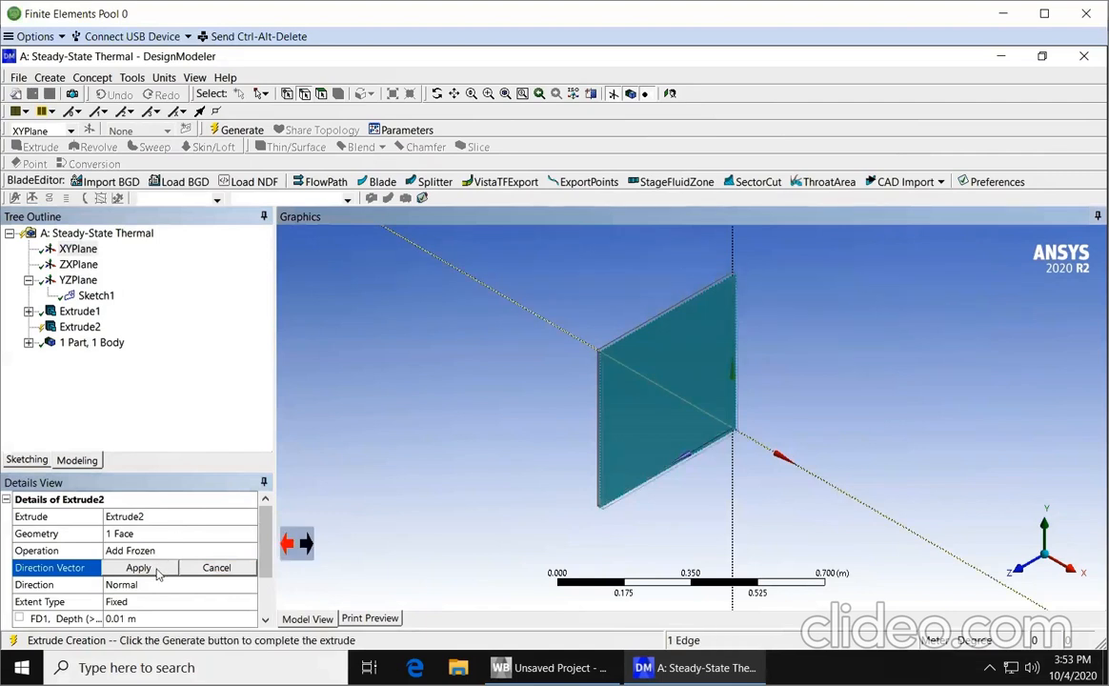
left_click(140, 568)
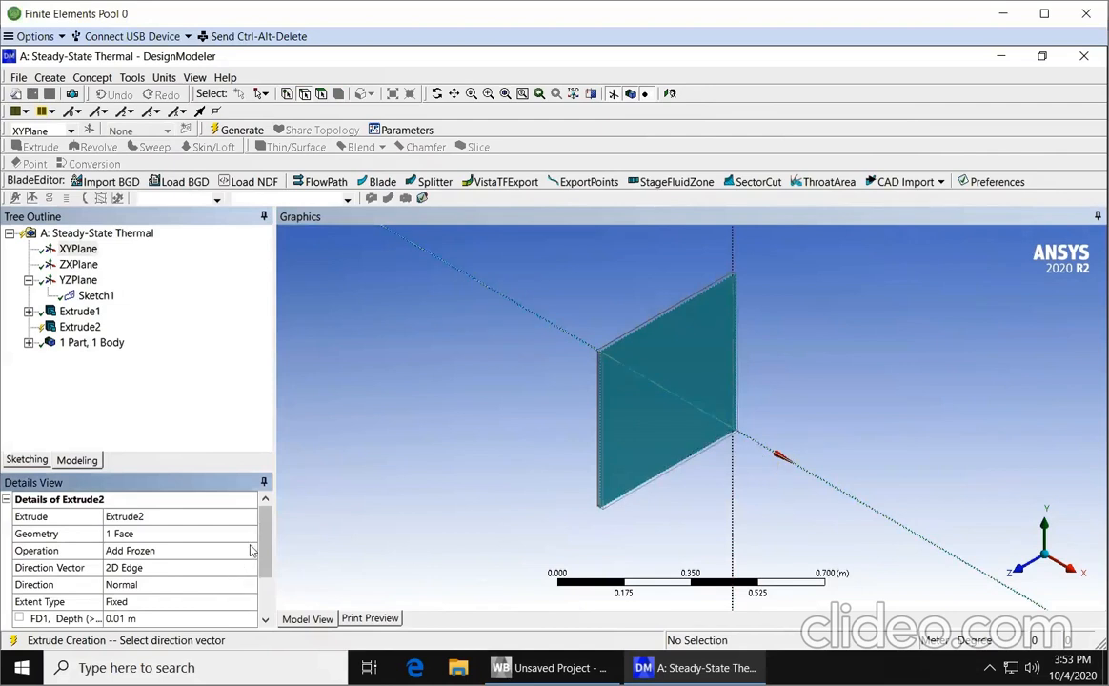
Set the second layer's extrusion depth to 0.02 m
scroll(267, 562, "down", 1)
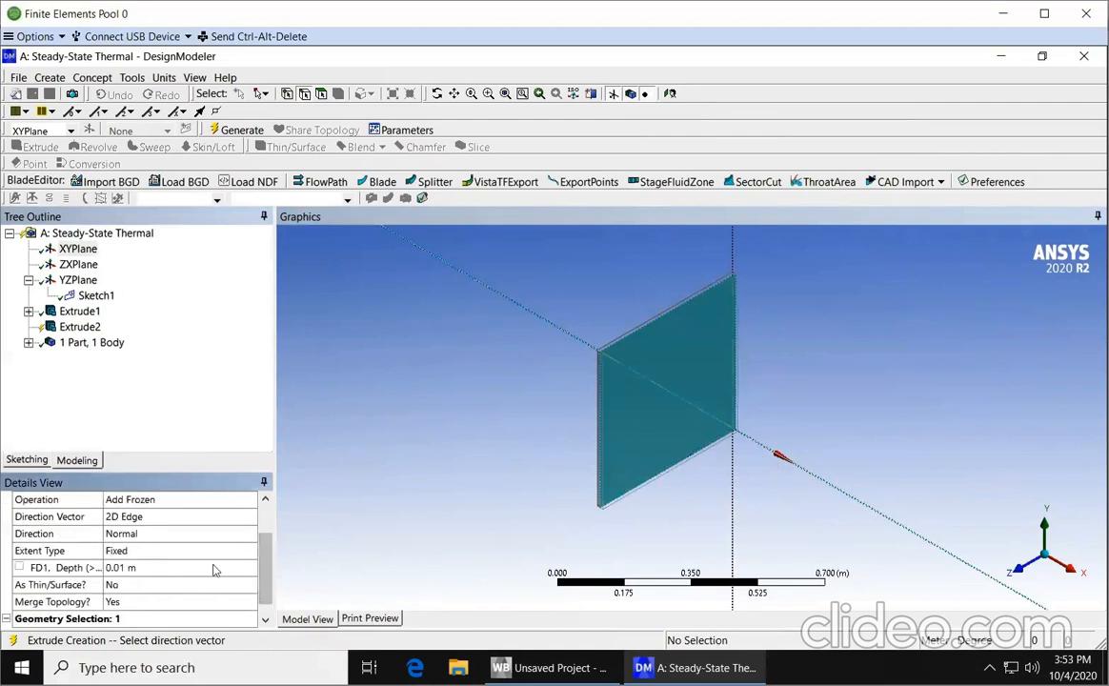
left_click(210, 567)
left_click(210, 567)
key("BackSpace")
type("2")
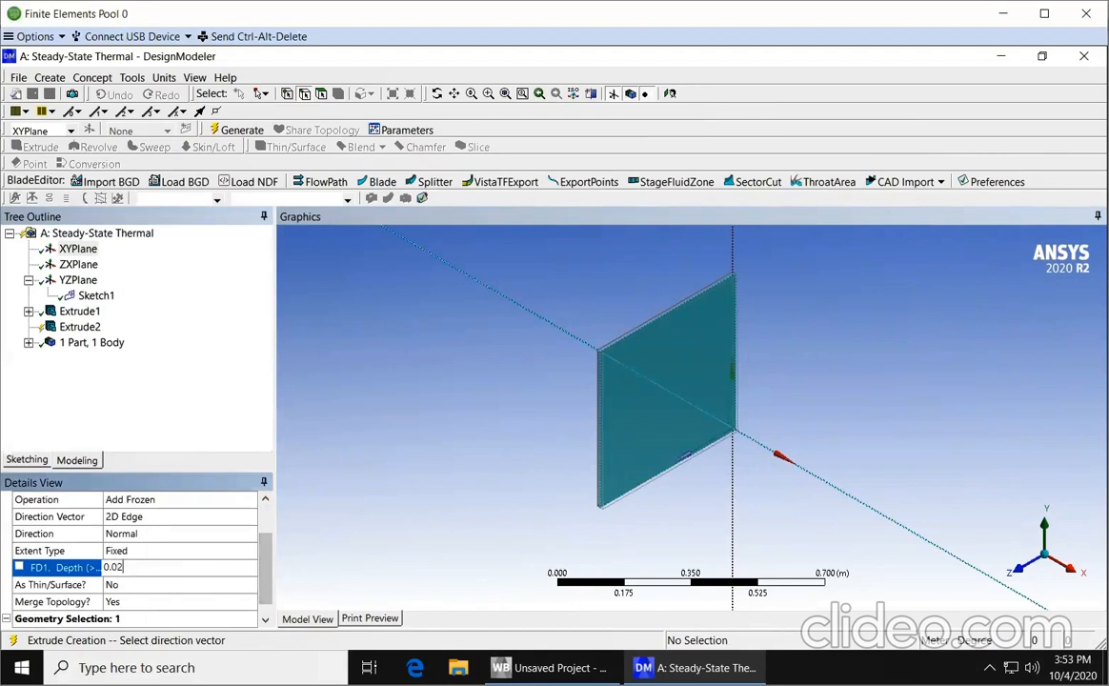
key("Return")
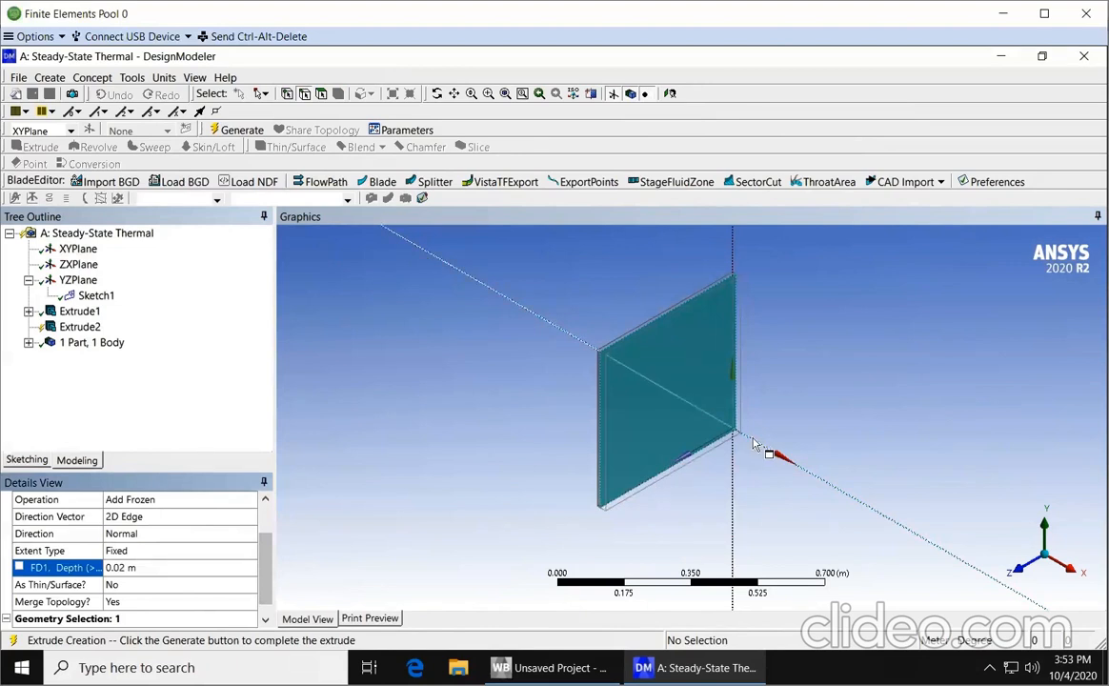
Preview the Reversed direction, return the extrusion direction to Normal and generate the second layer
left_click(245, 535)
left_click(248, 535)
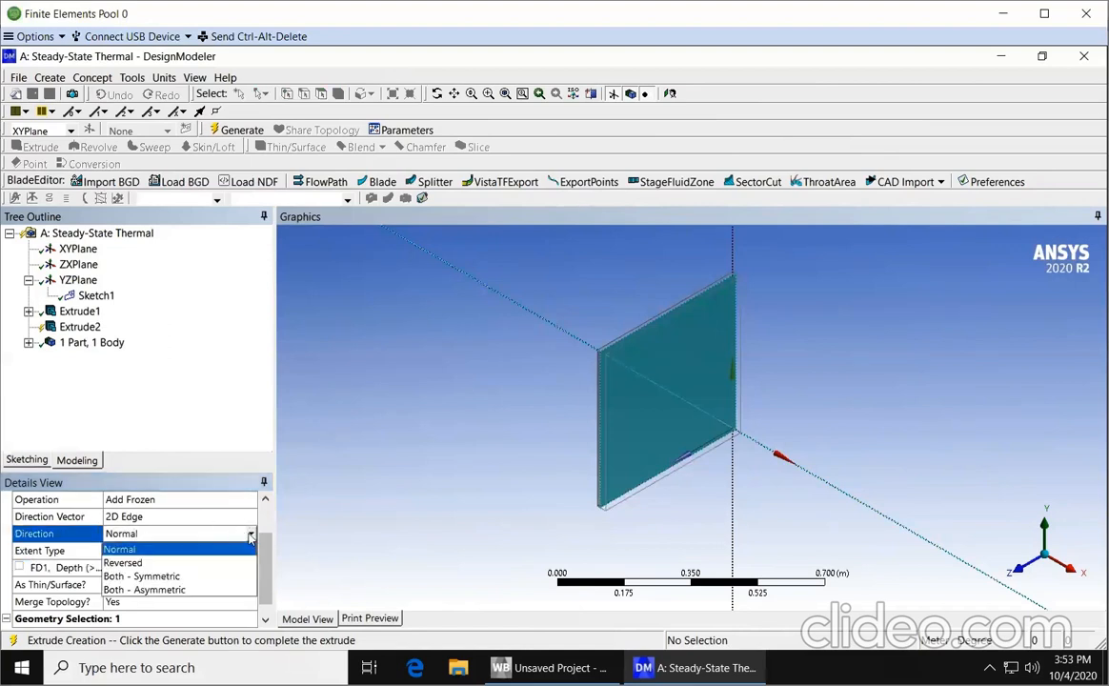
left_click(194, 564)
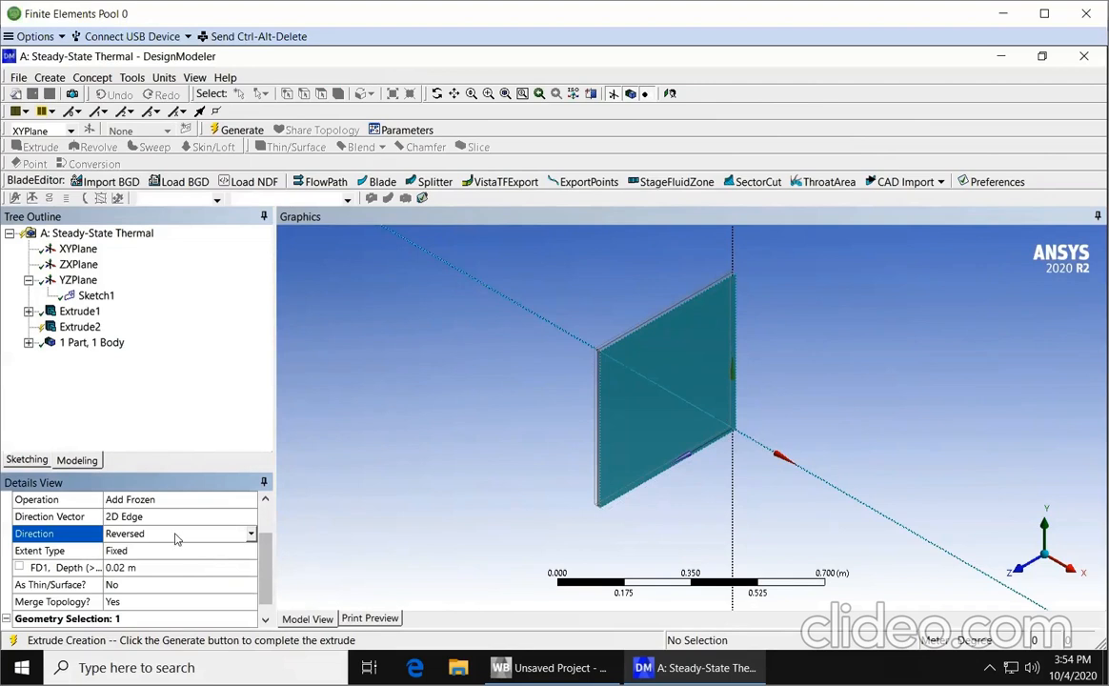
left_click(249, 533)
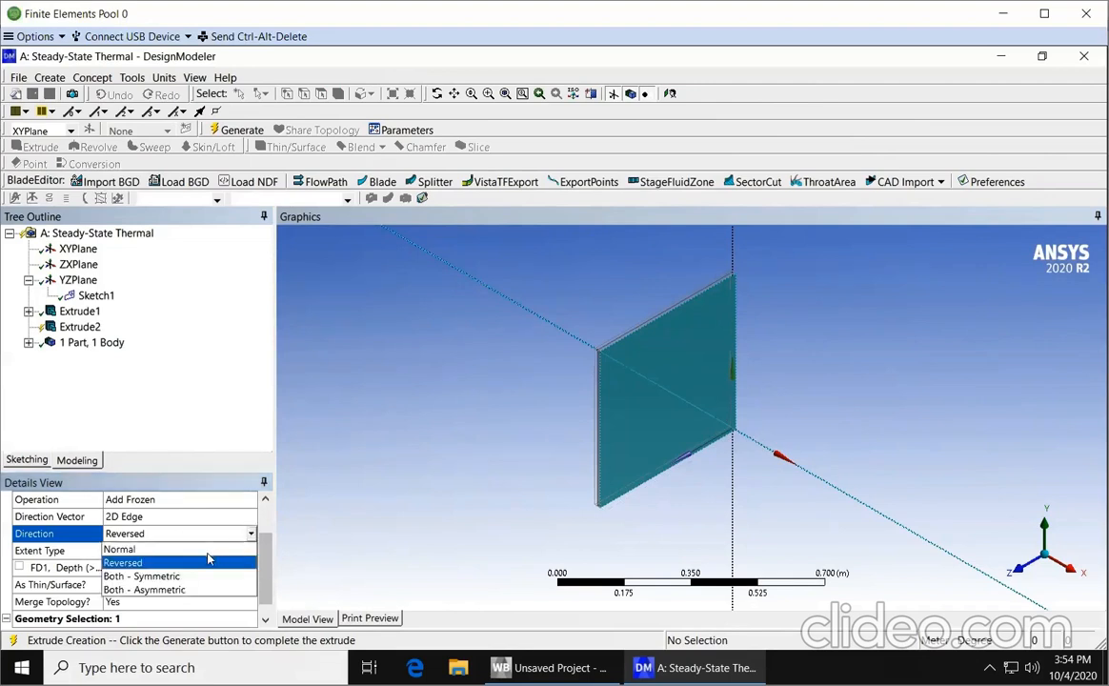
left_click(204, 552)
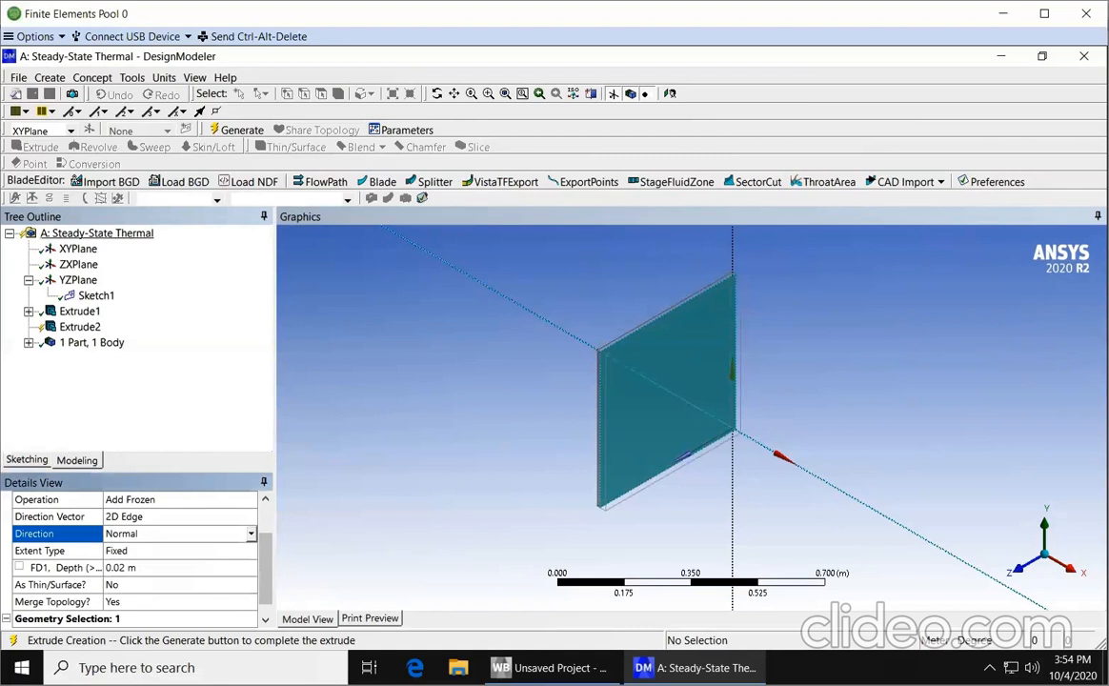
left_click(238, 130)
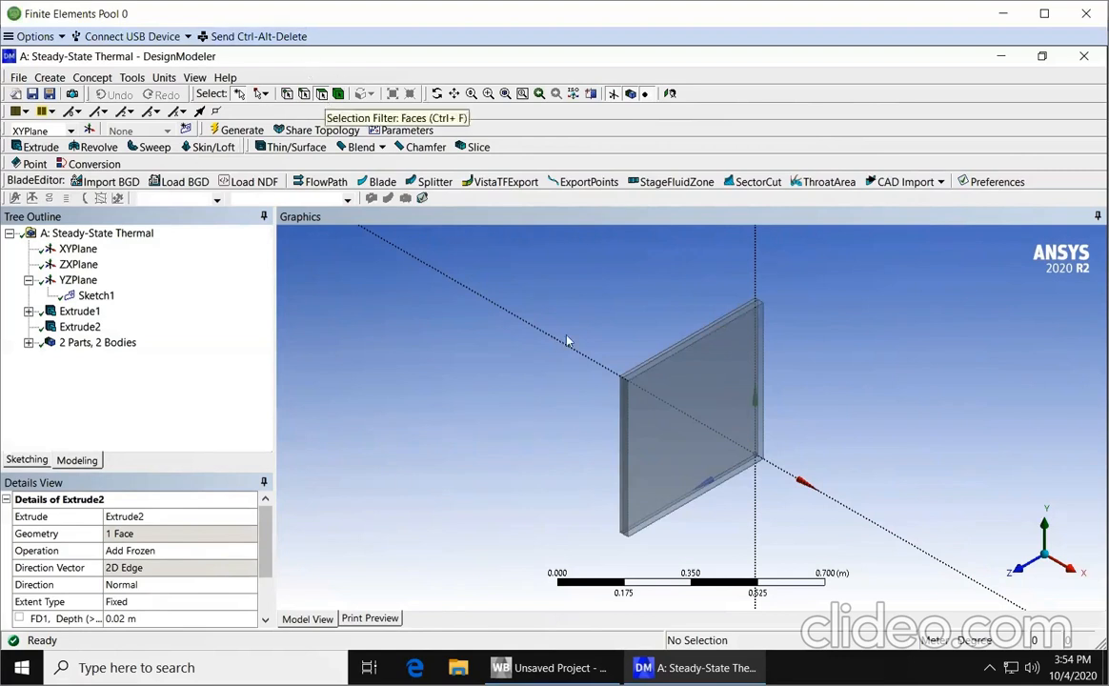
Set up a third Extrude from the second layer's outer face with the operation Add Frozen
left_click(694, 403)
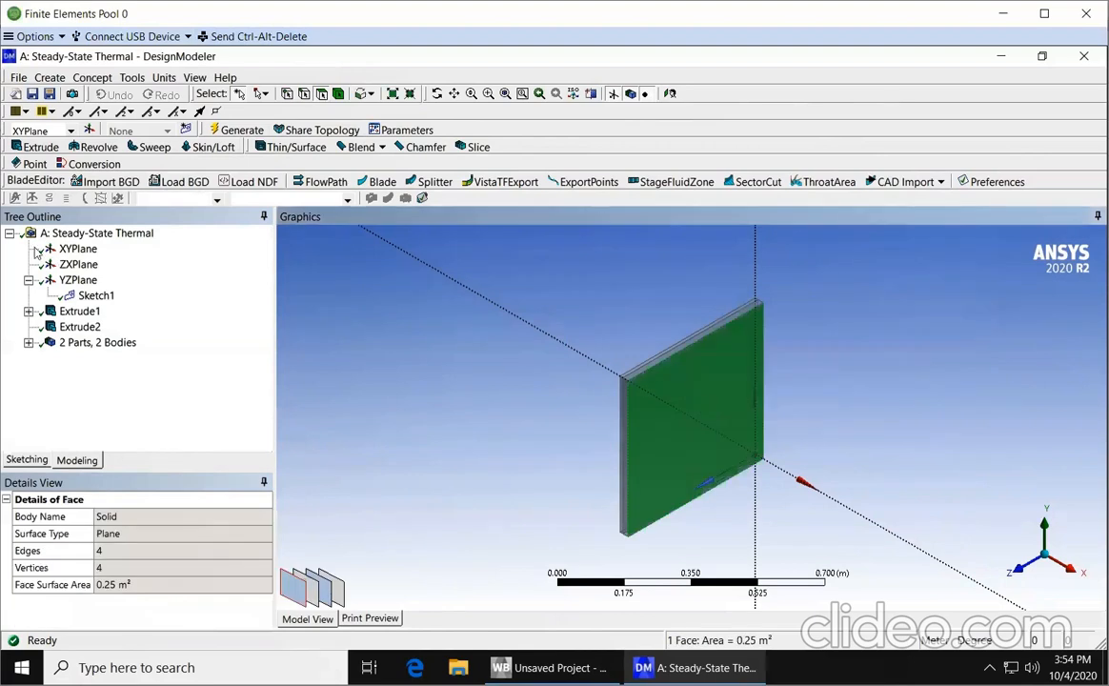
left_click(35, 148)
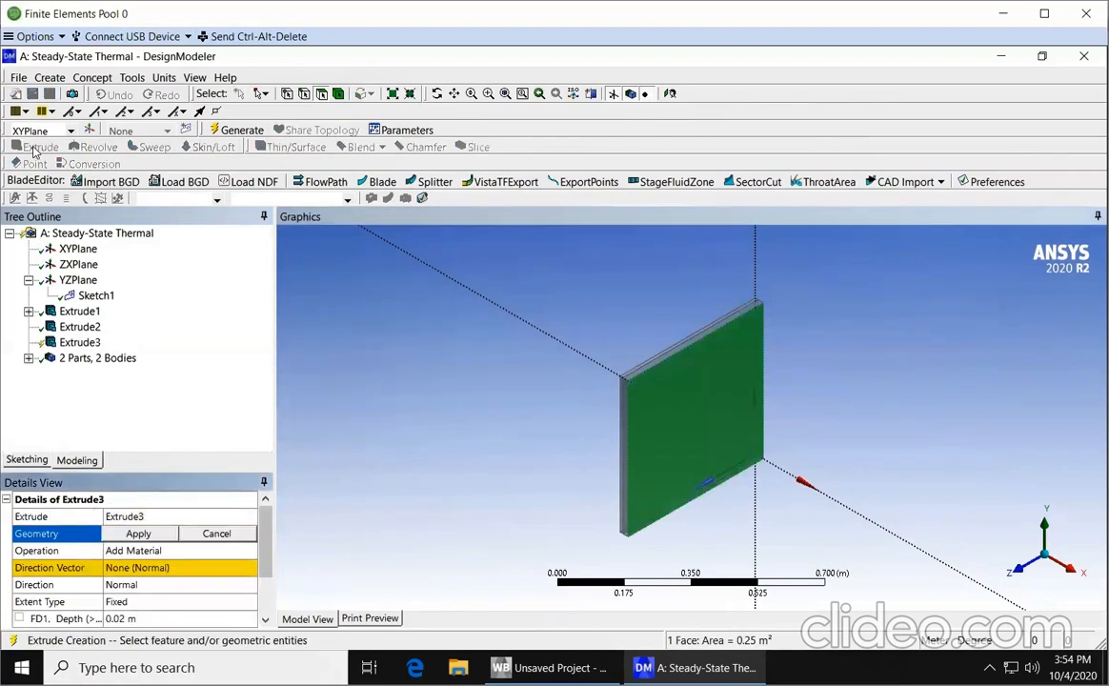
left_click(138, 533)
left_click(166, 551)
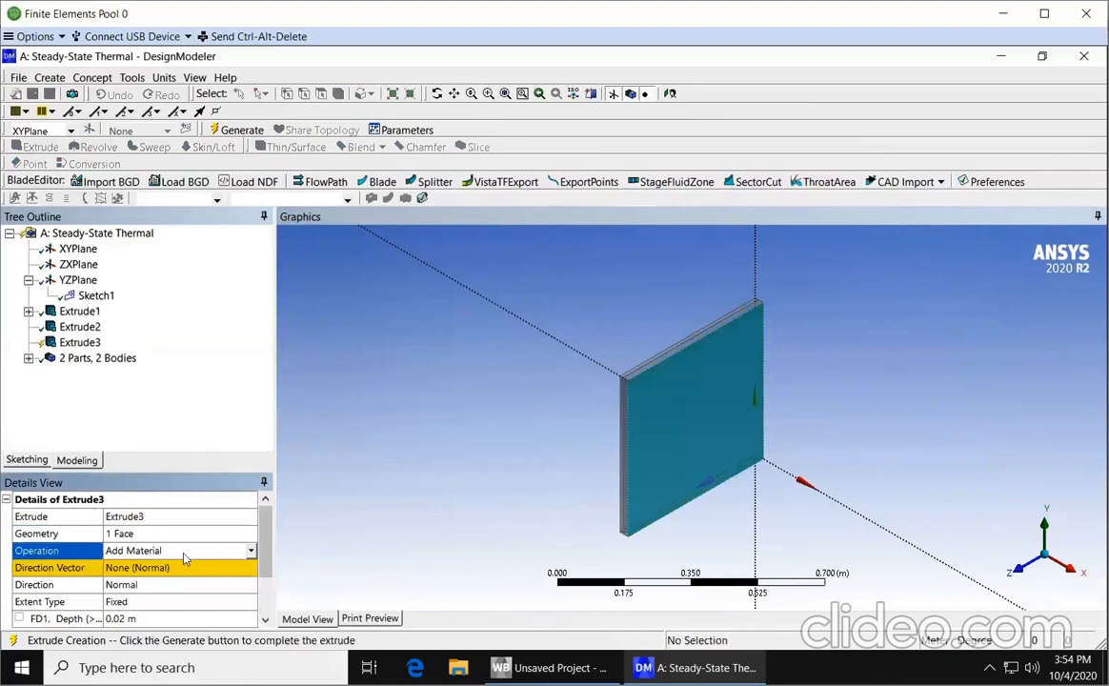
left_click(251, 551)
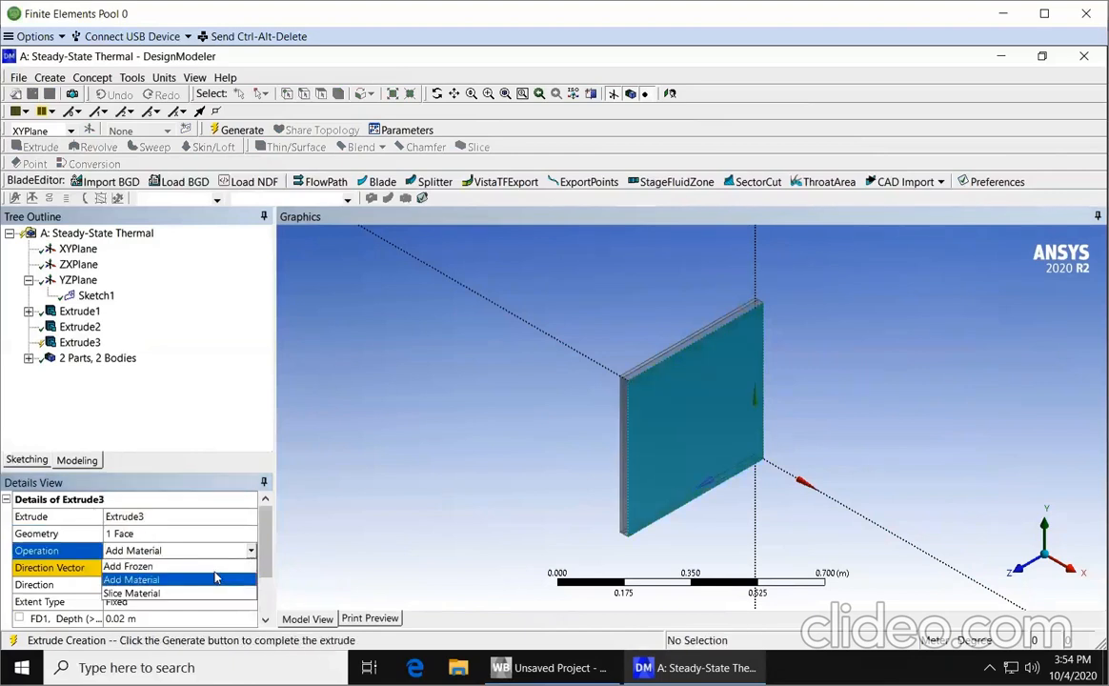
left_click(211, 568)
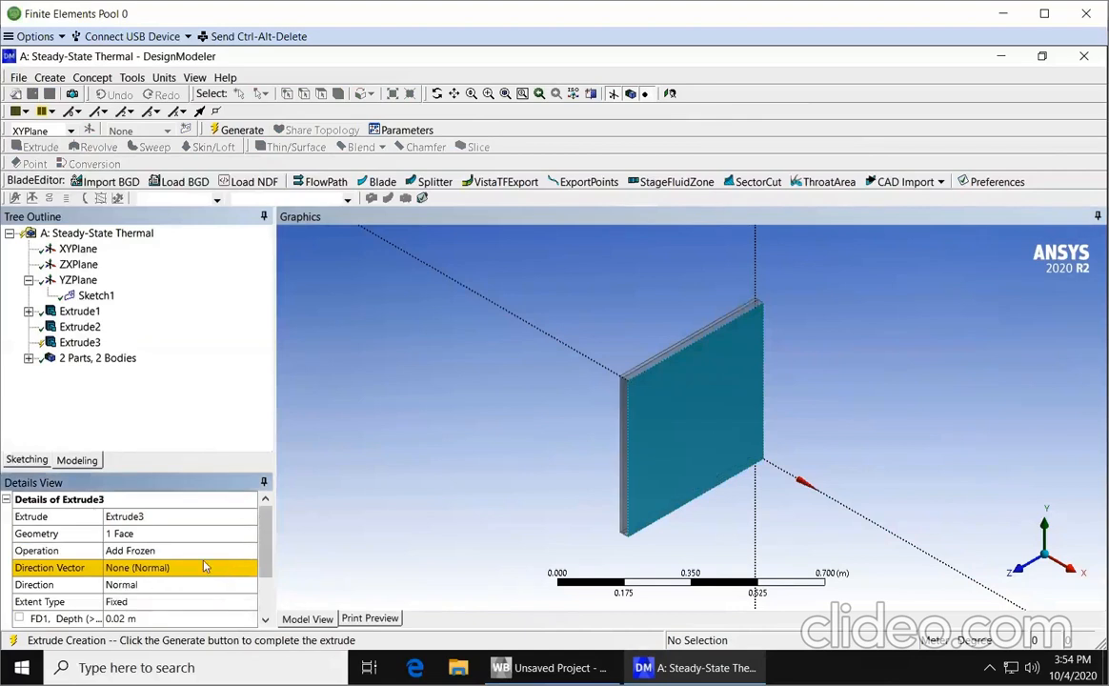
Try the XYPlane's X axis as the direction vector and set the third layer's extrusion depth to 0.012 m
left_click(152, 568)
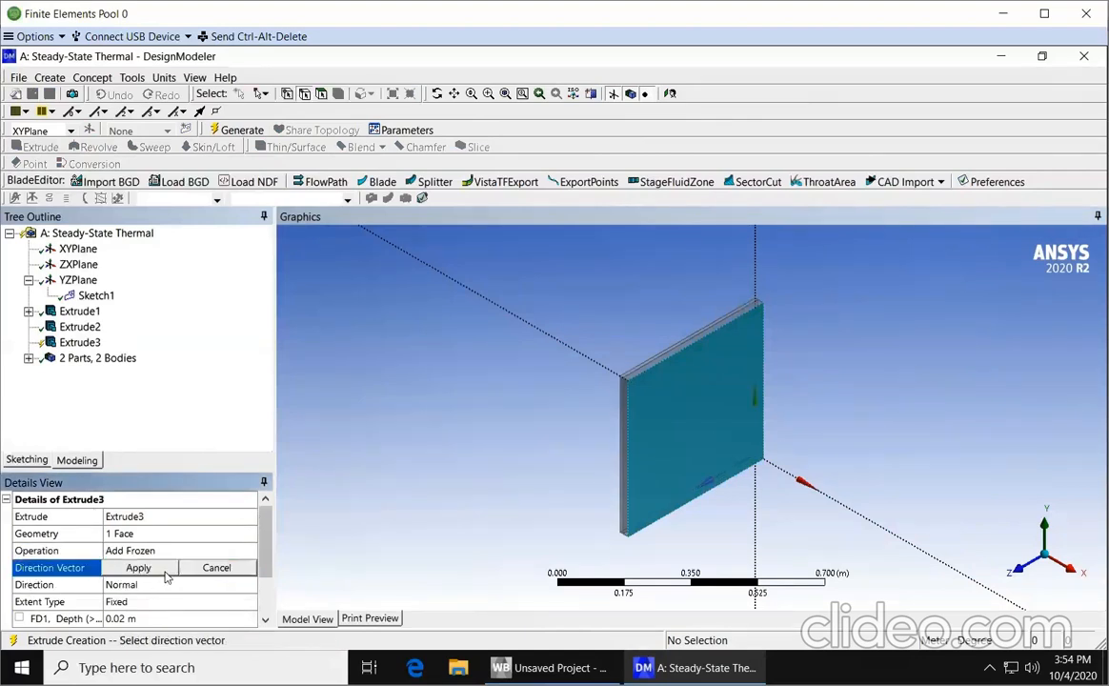
left_click(887, 532)
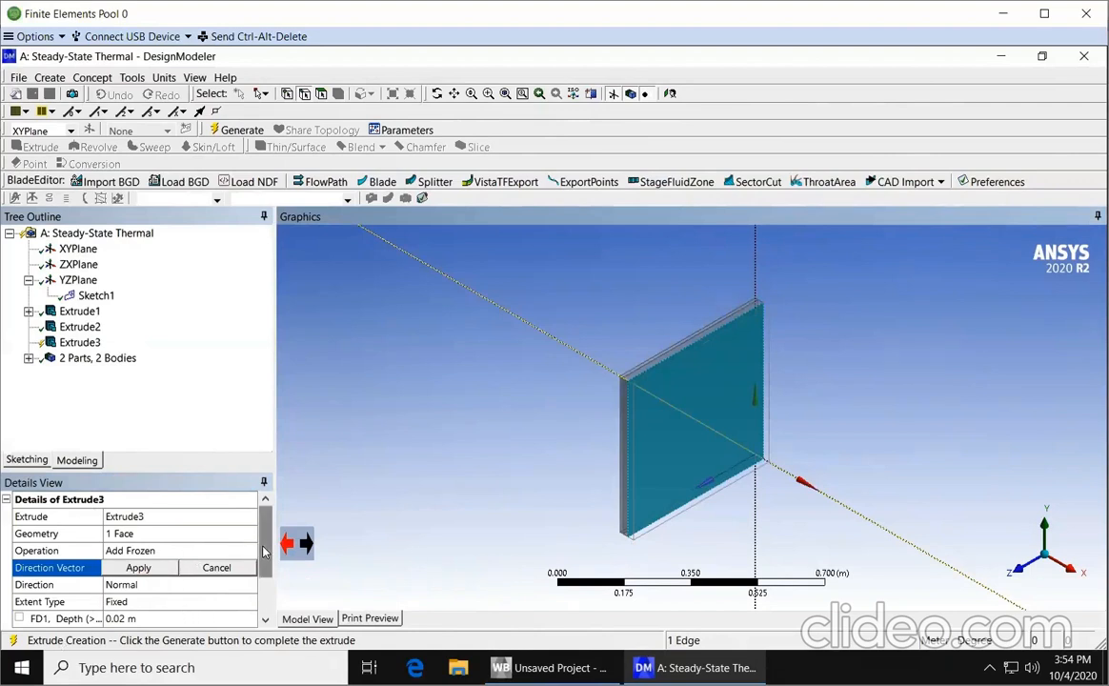
scroll(264, 550, "down", 3)
left_click(177, 549)
left_click(177, 544)
key("BackSpace")
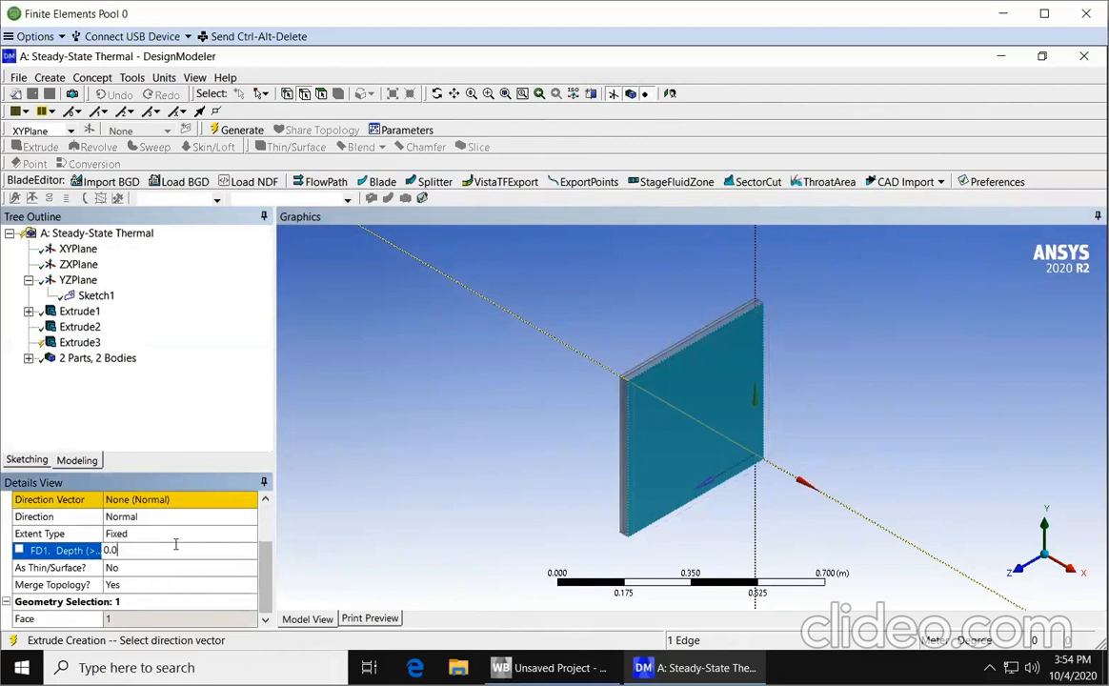
type("12")
scroll(267, 569, "up", 2)
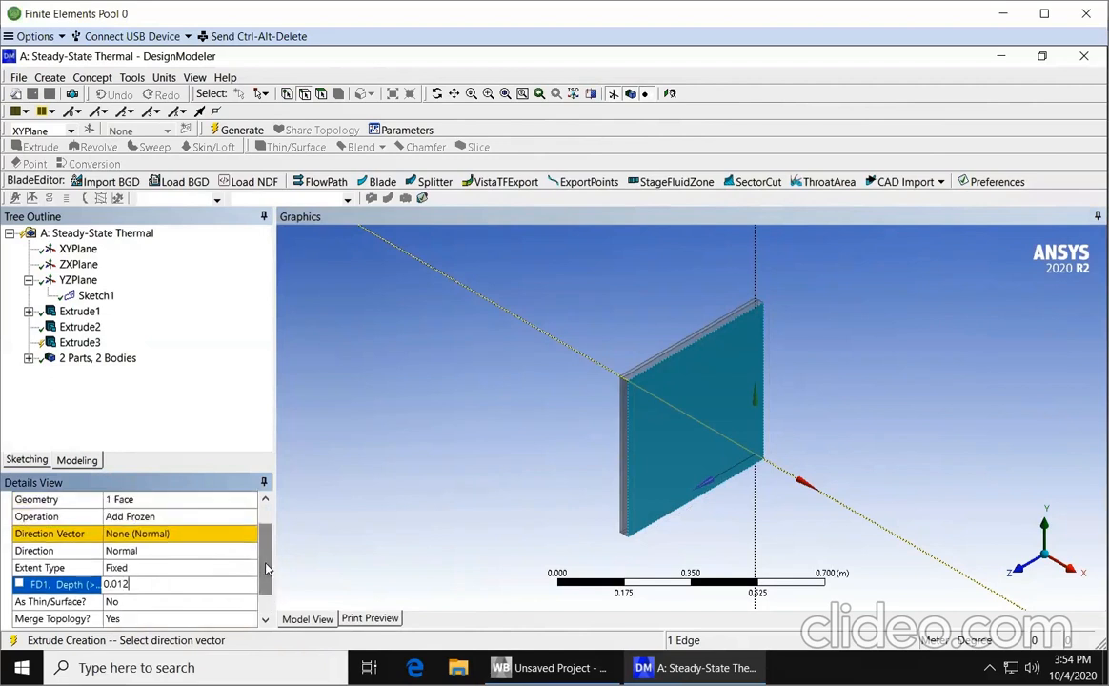
Apply the XYPlane's X axis as the third extrusion's direction vector and generate the layer
left_click(220, 536)
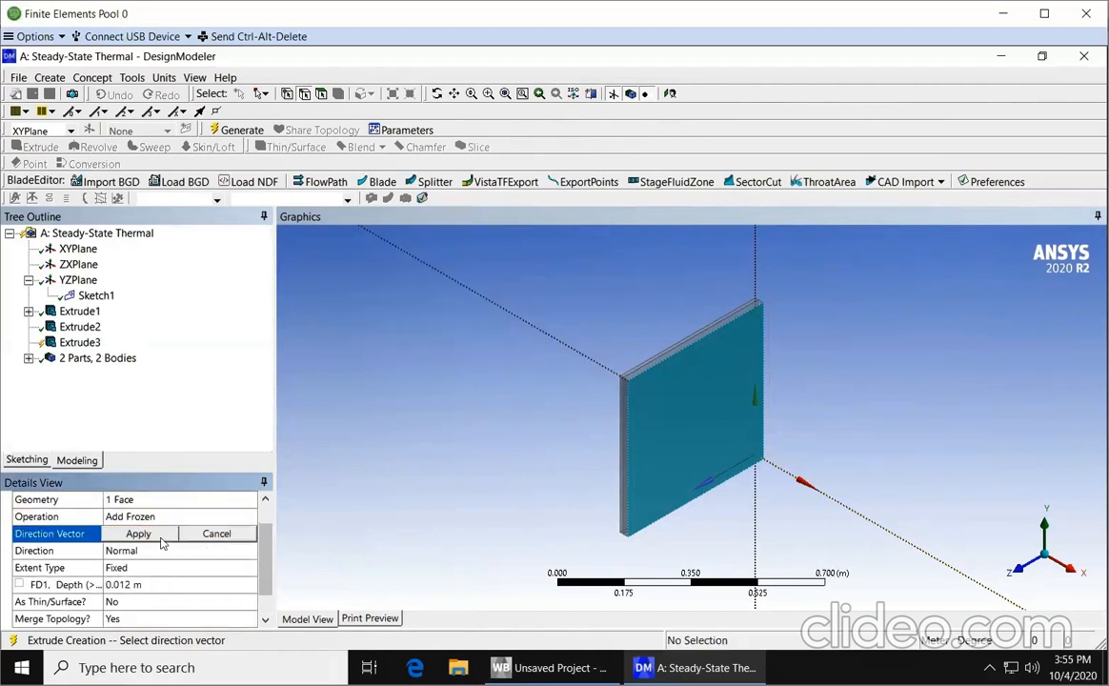
left_click(834, 502)
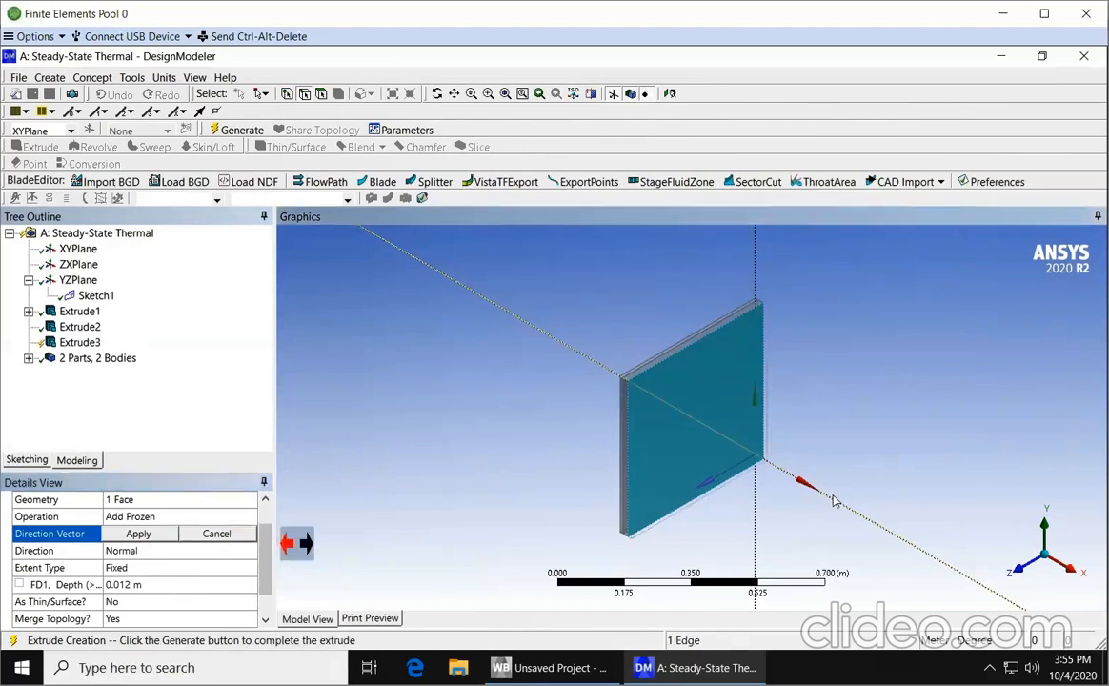
left_click(161, 539)
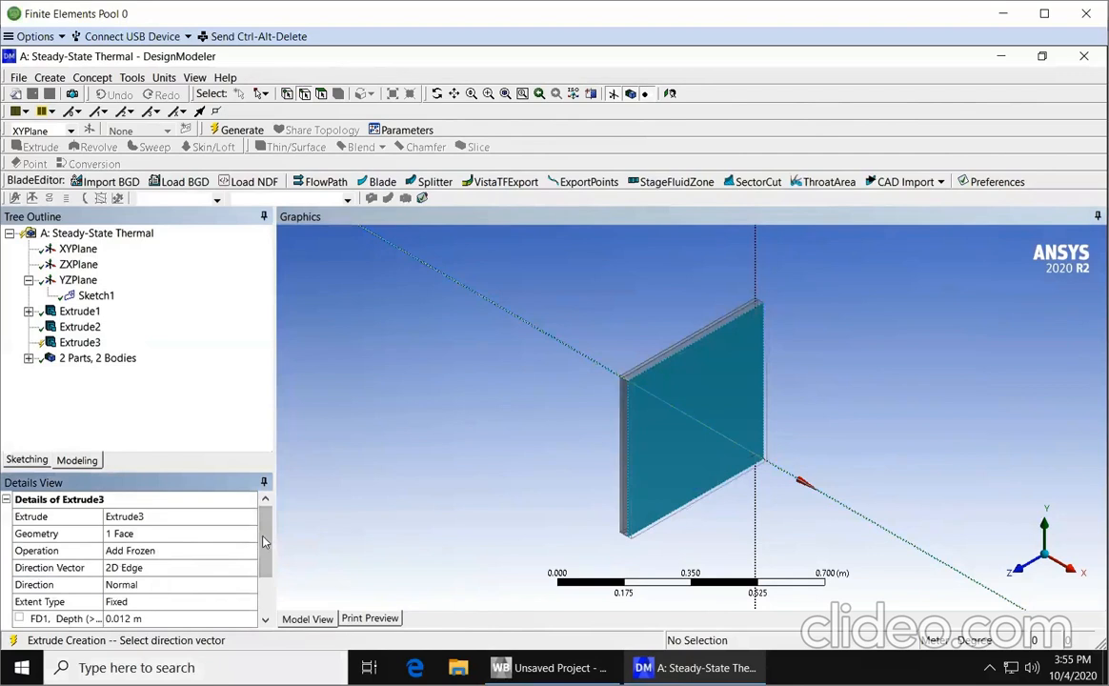
scroll(240, 506, "down", 1)
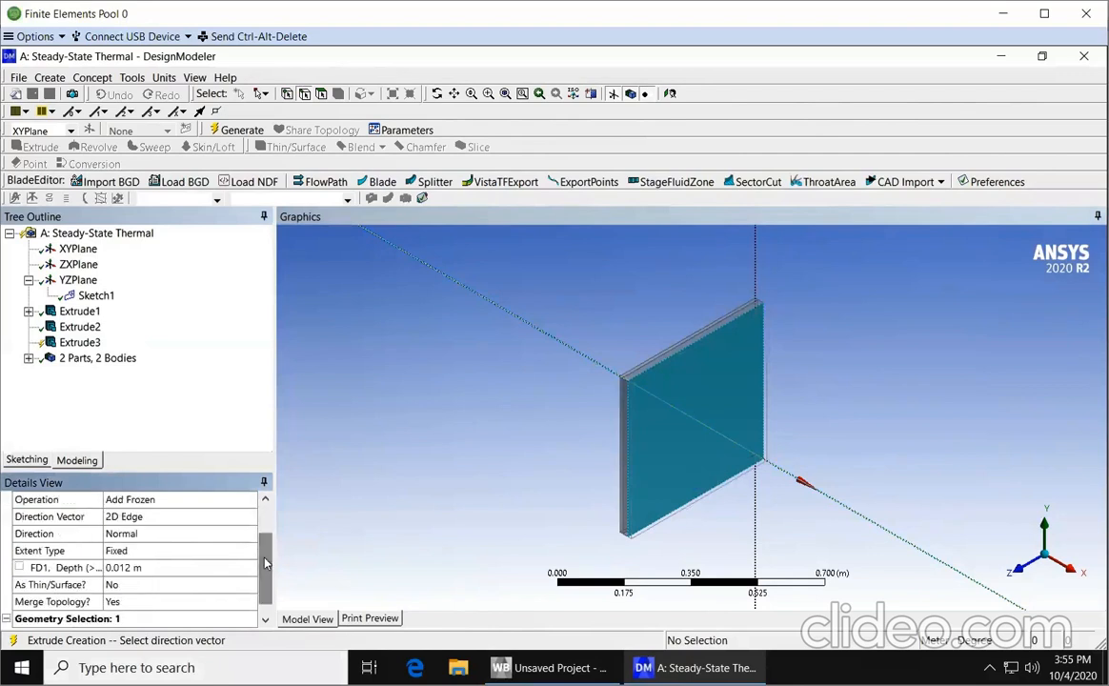
left_click(228, 131)
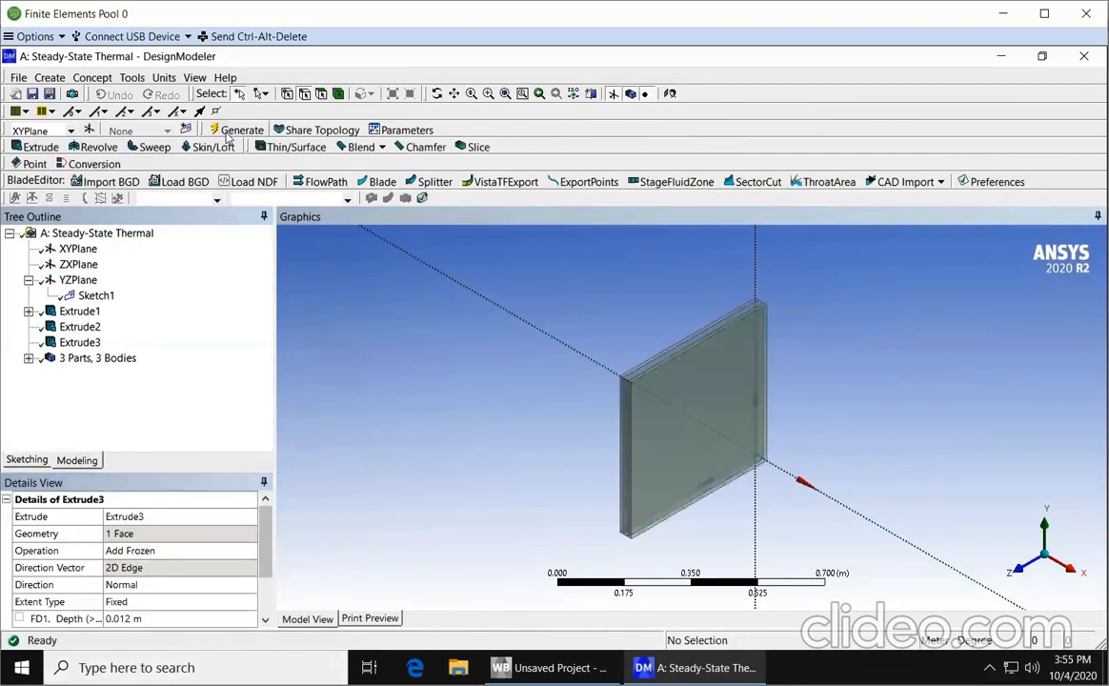